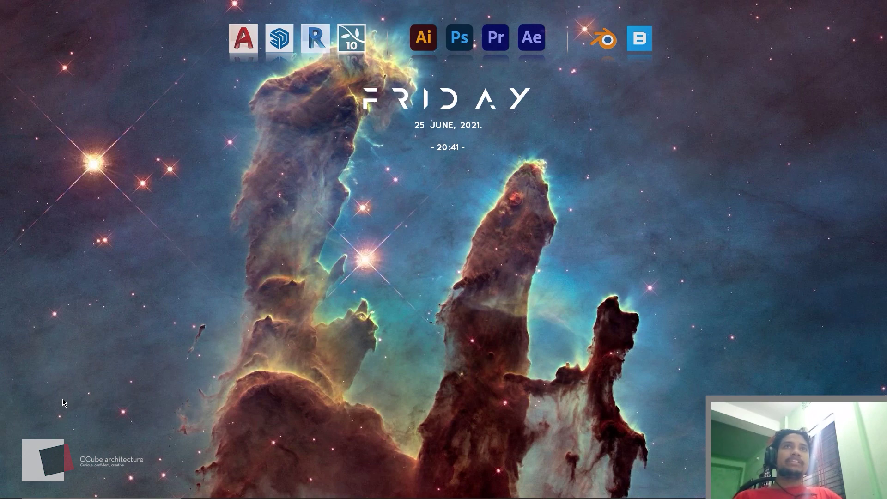
Launch SketchUp Pro 2021 from the Workstation tiles in the Start menu.
left_click(11, 490)
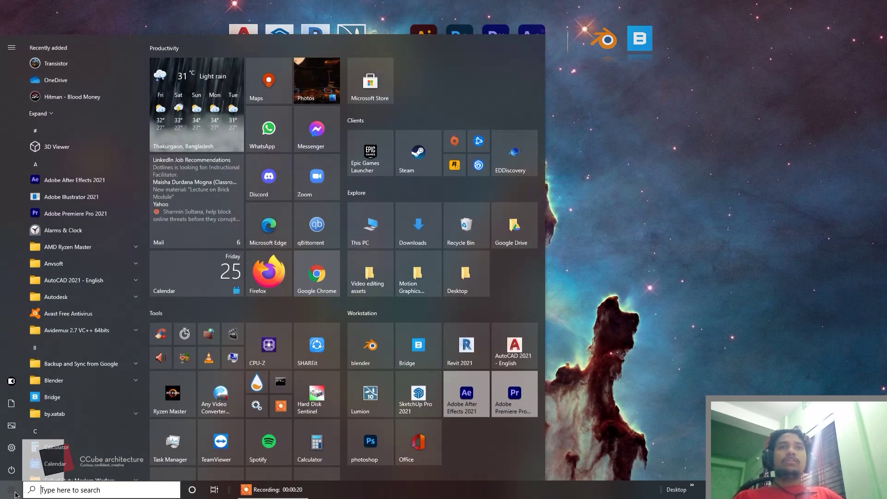
scroll(485, 307, "down", 2)
scroll(482, 306, "down", 3)
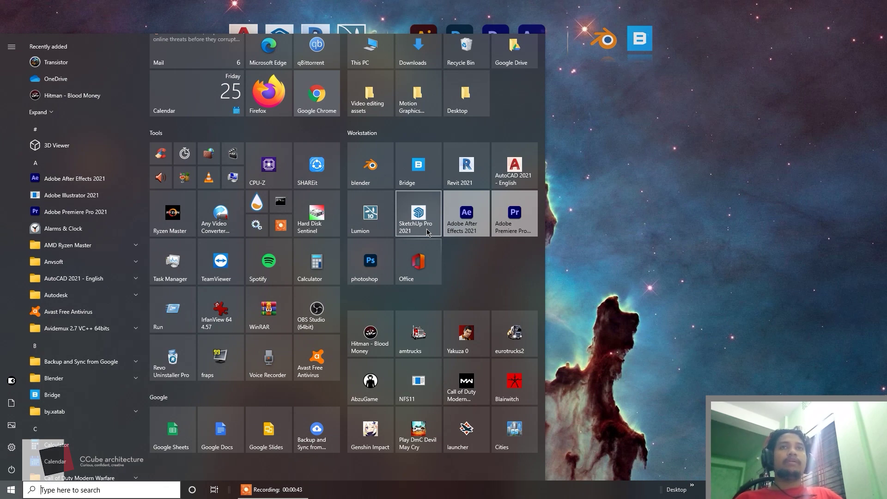
left_click(428, 221)
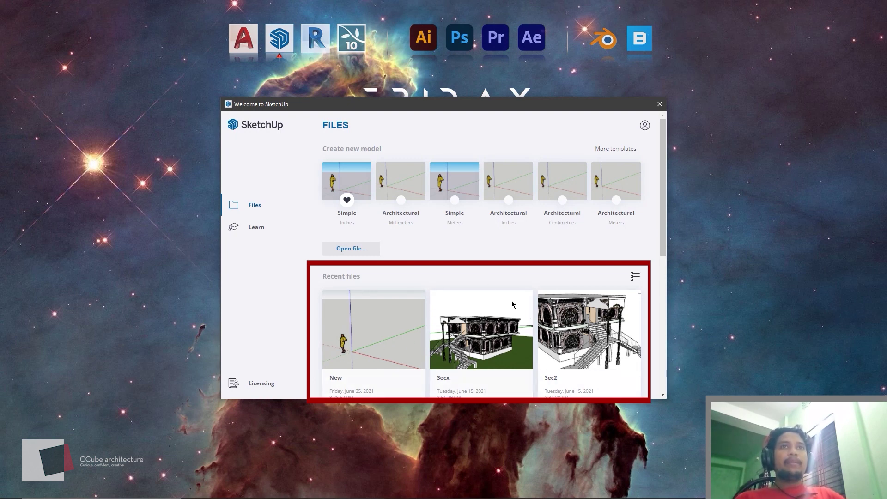
Create a new untitled model from a template in the Welcome window.
left_click(409, 182)
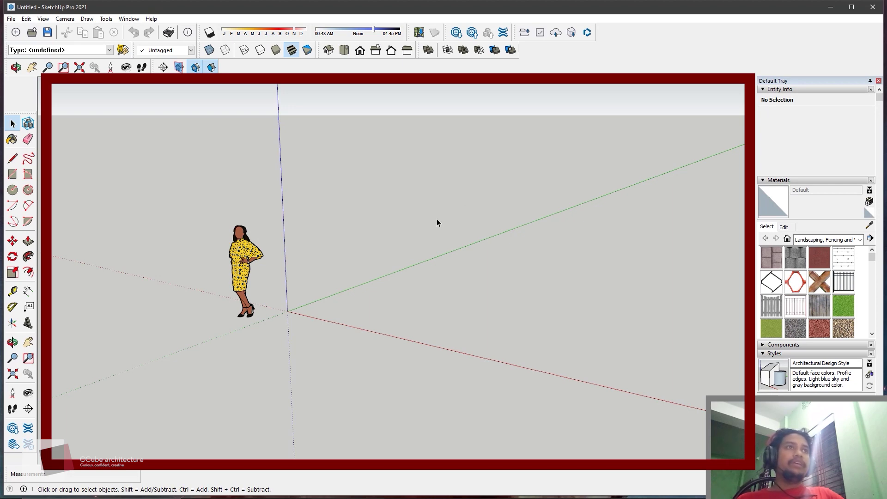
Orbit upward until sky and horizon show behind the figure, and shift the Camera toolbar.
mouse_move(407, 210)
middle_mouse_down()
mouse_move(434, 221)
mouse_move(323, 210)
middle_mouse_up()
middle_click_drag(322, 244, 332, 209)
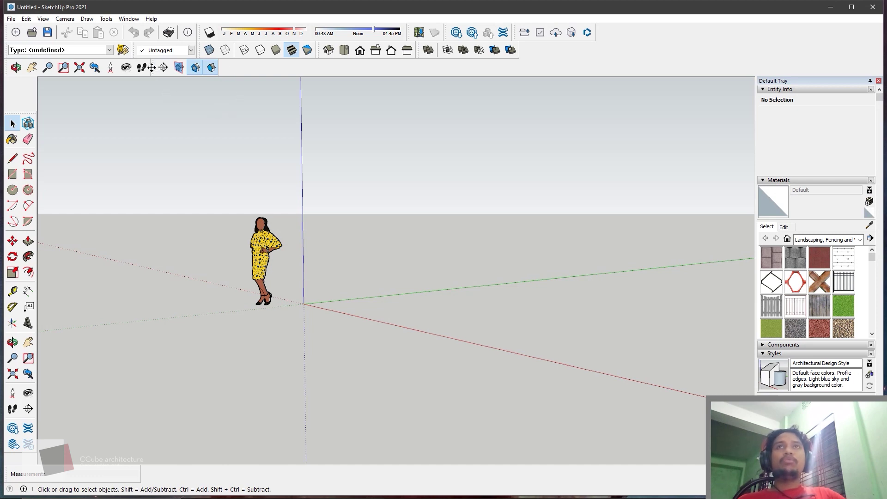
mouse_move(151, 68)
left_mouse_down()
mouse_move(180, 68)
mouse_move(151, 71)
left_mouse_up()
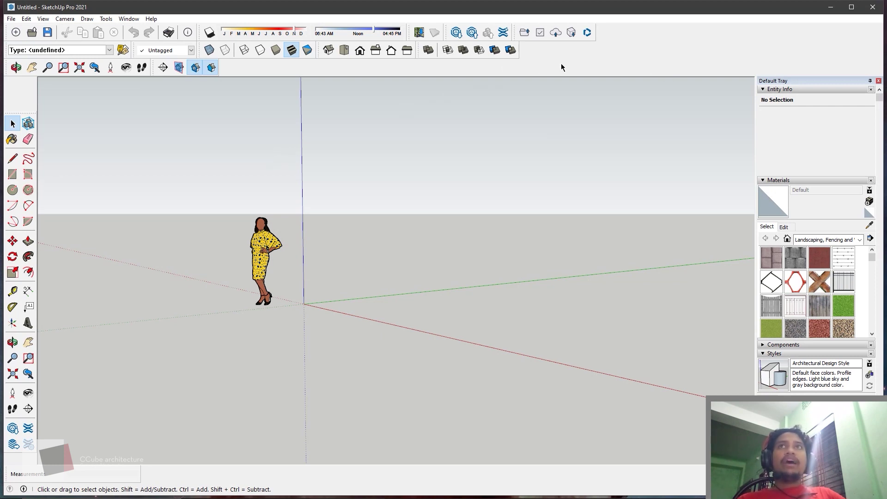
left_click(42, 18)
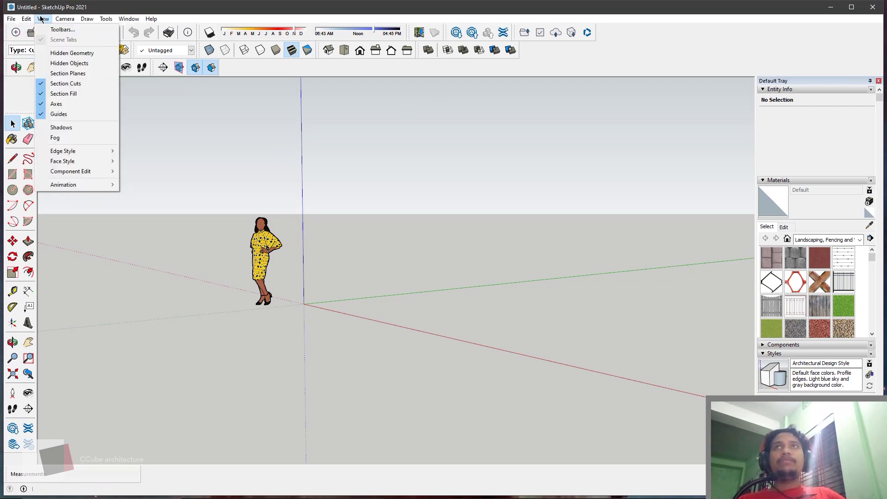
left_click(61, 30)
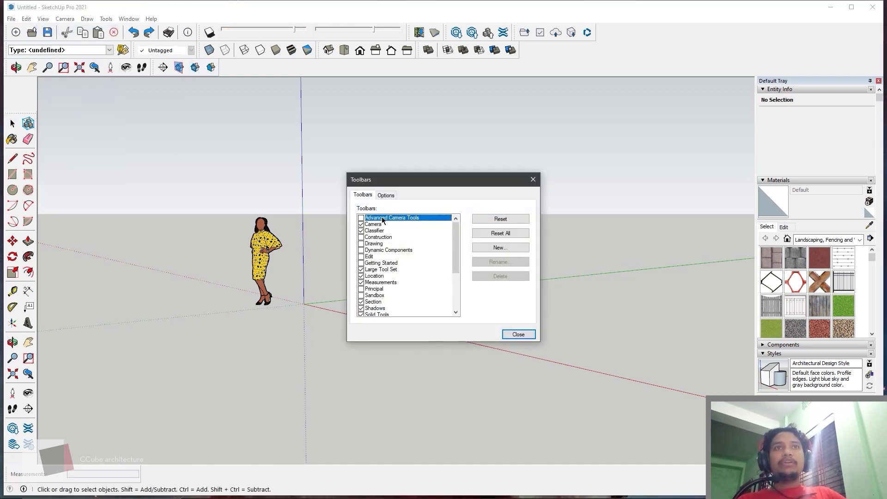
mouse_move(453, 256)
left_mouse_down()
mouse_move(453, 295)
mouse_move(453, 265)
left_mouse_up()
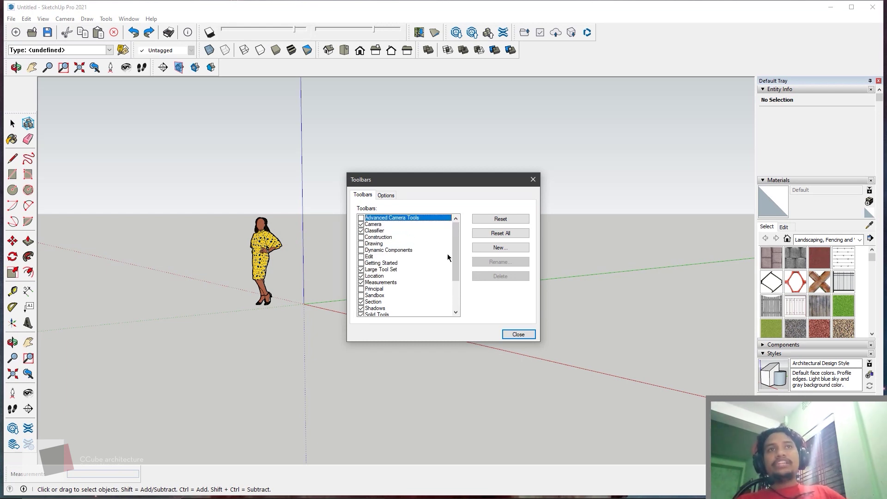
left_click(361, 270)
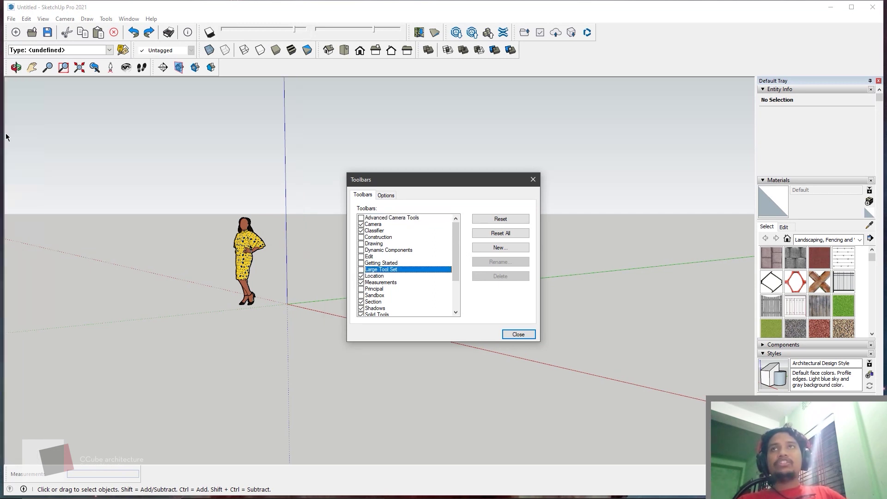
left_click(361, 270)
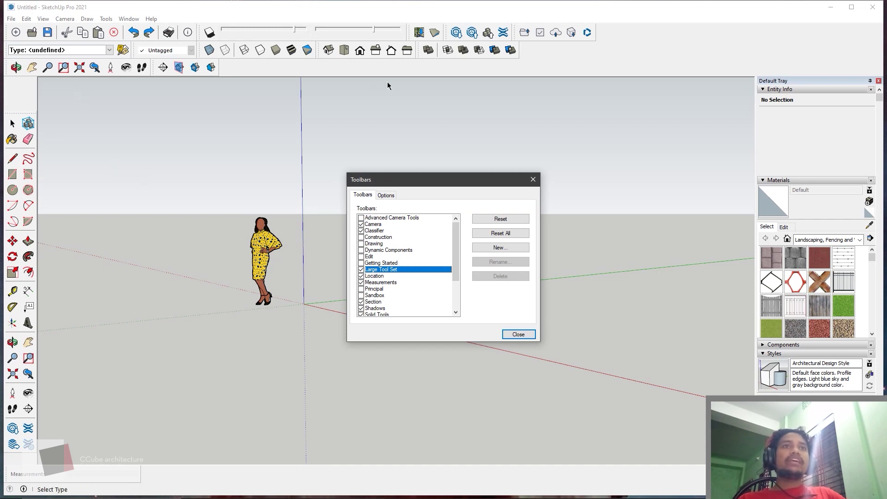
left_click(509, 333)
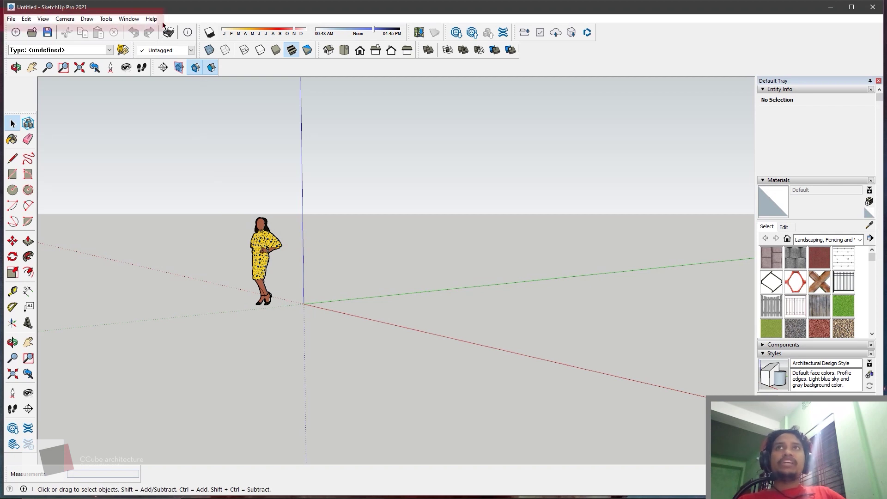
Preview the templates in the Choose a Template dialog, close it without choosing, and reopen File.
left_click(11, 19)
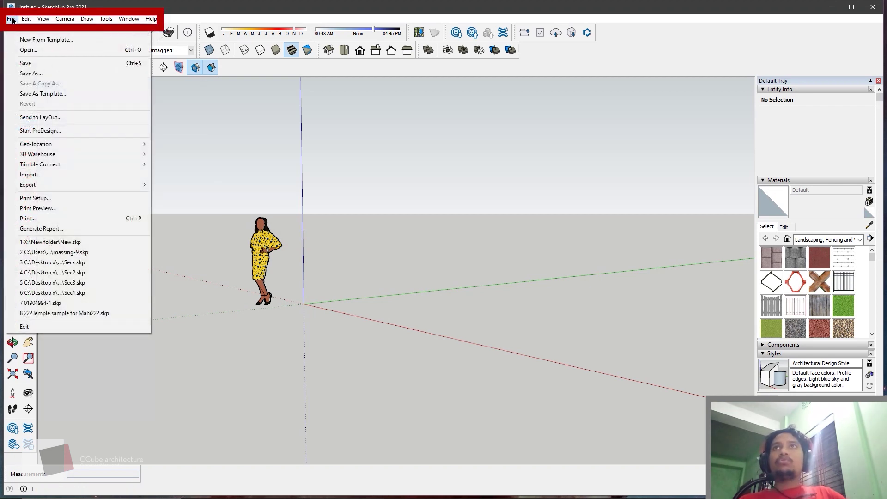
left_click(46, 39)
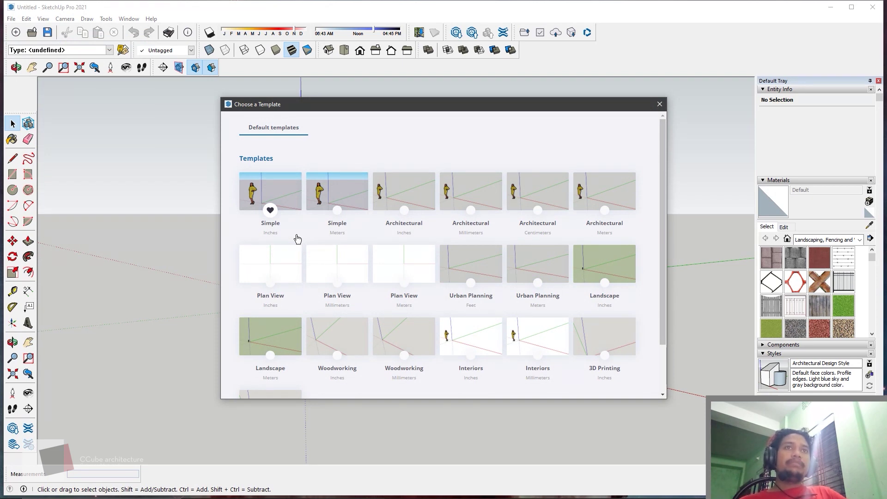
left_click(659, 104)
left_click(10, 19)
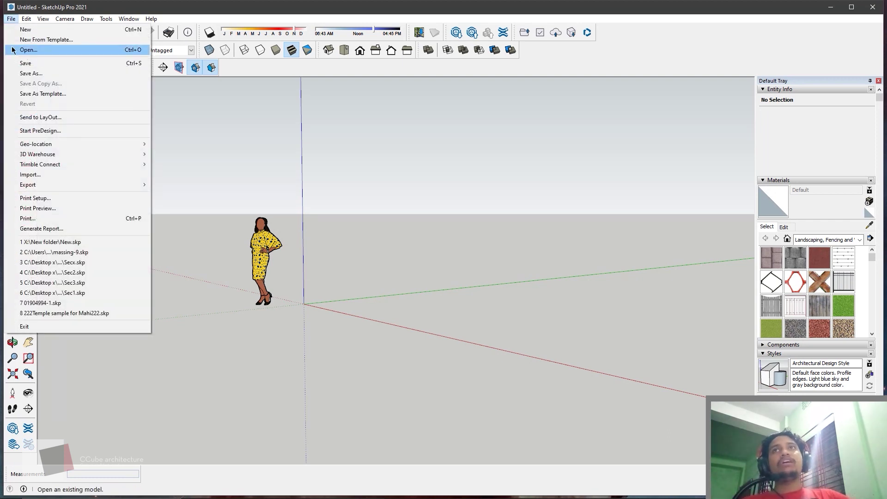
Cancel saving so the model stays Untitled, and close the File menu.
left_click(27, 65)
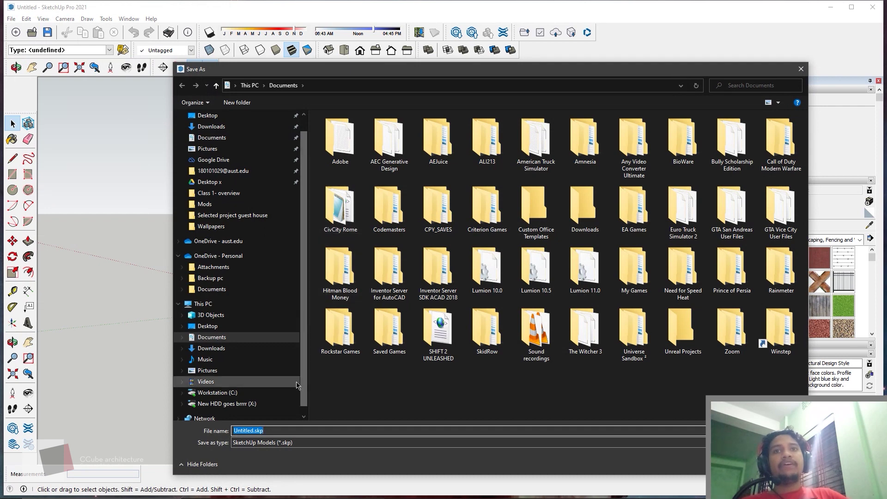
scroll(301, 311, "down", 1)
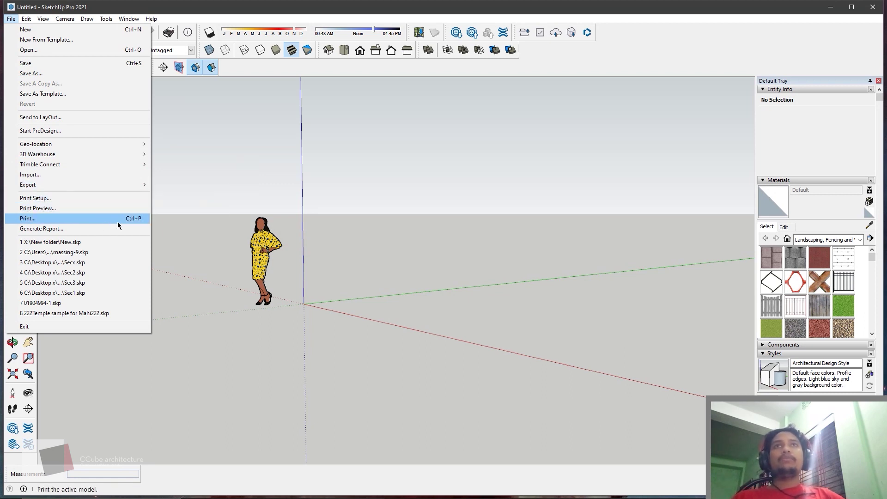
left_click(505, 178)
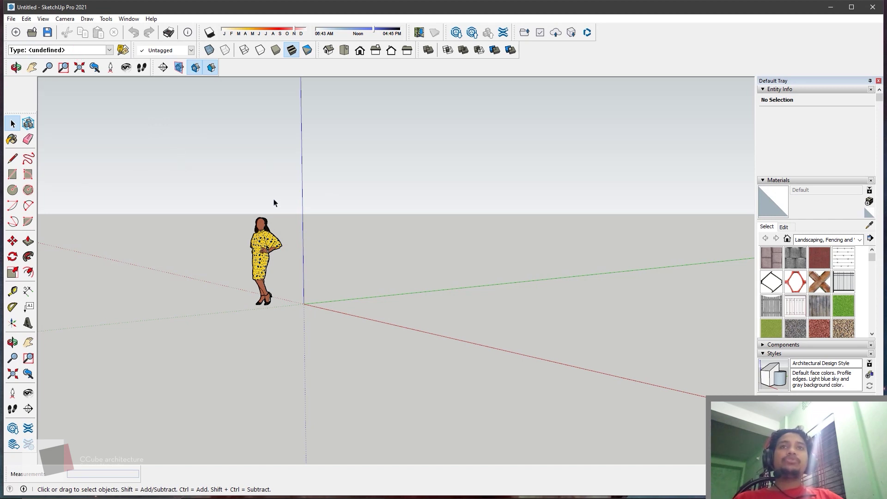
Browse the Edit menu and the other menus, ending on the View menu.
left_click(26, 18)
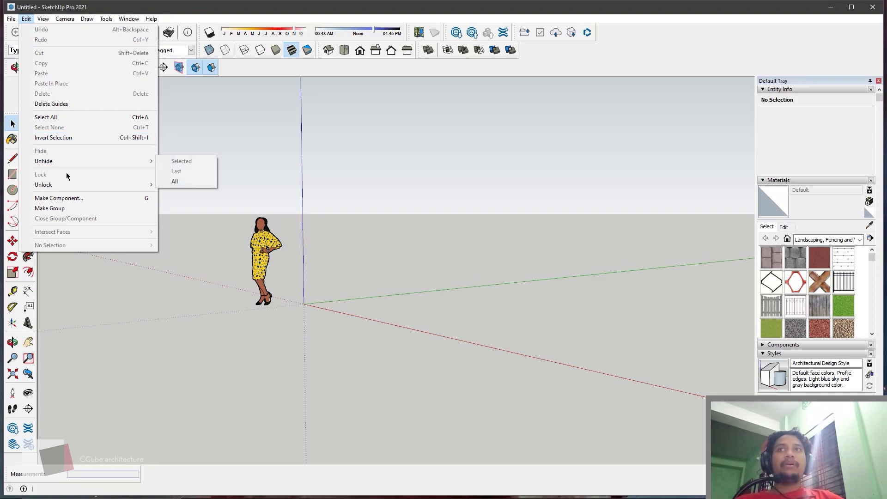
mouse_move(43, 18)
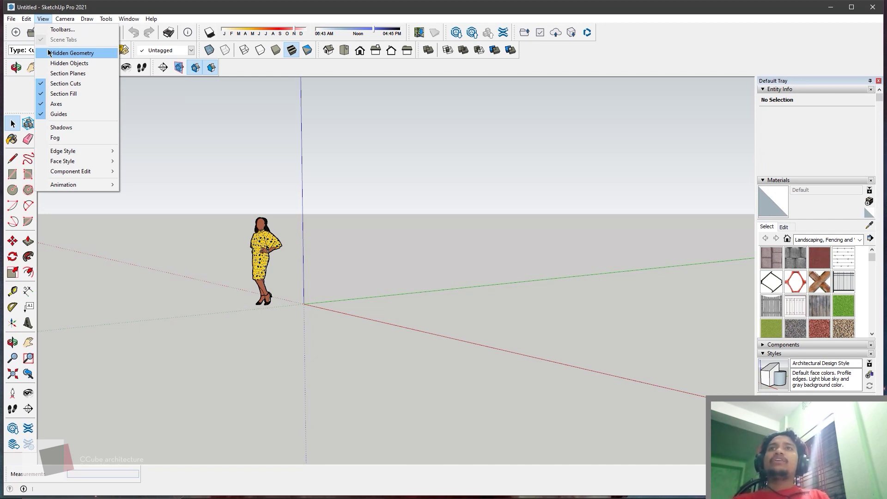
Turn on Shadows, orbit around the figure, then turn Shadows back off.
left_click(78, 127)
middle_click_drag(142, 164, 169, 134)
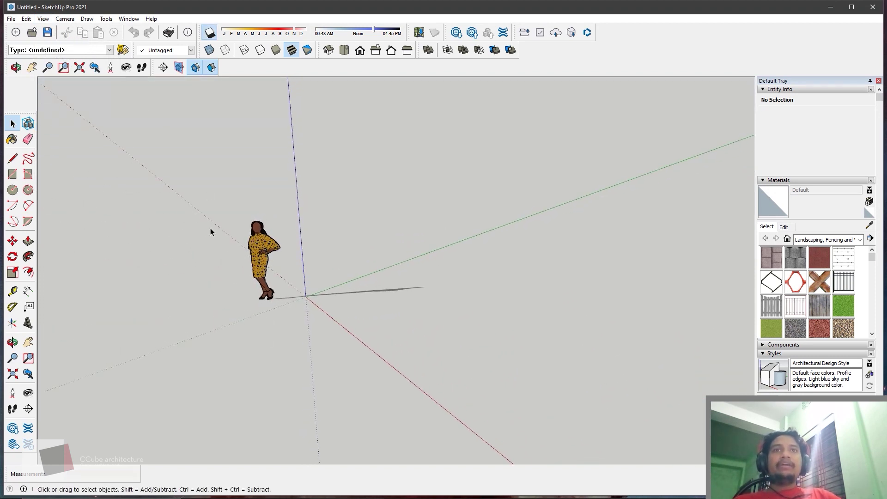
left_click(43, 19)
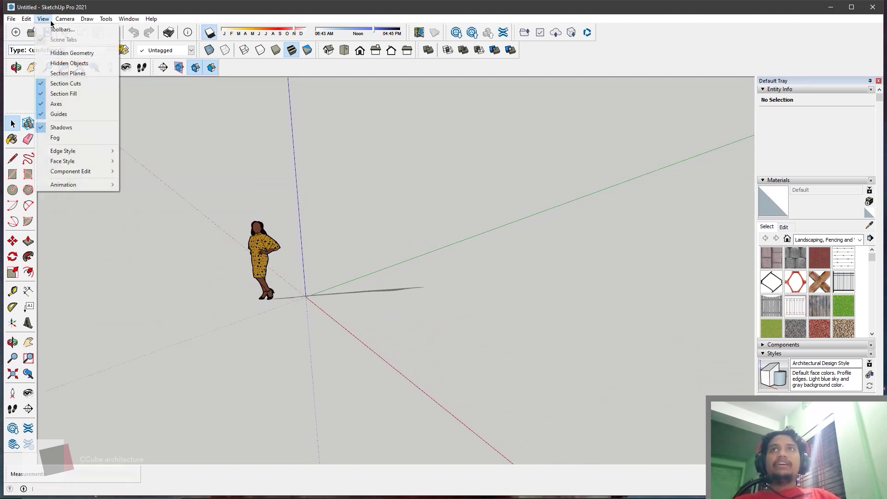
middle_click_drag(54, 153, 237, 210)
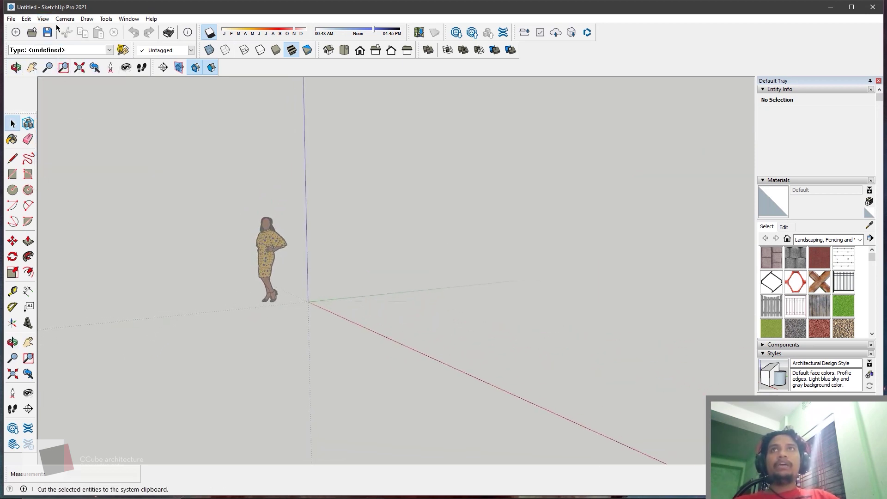
left_click(43, 18)
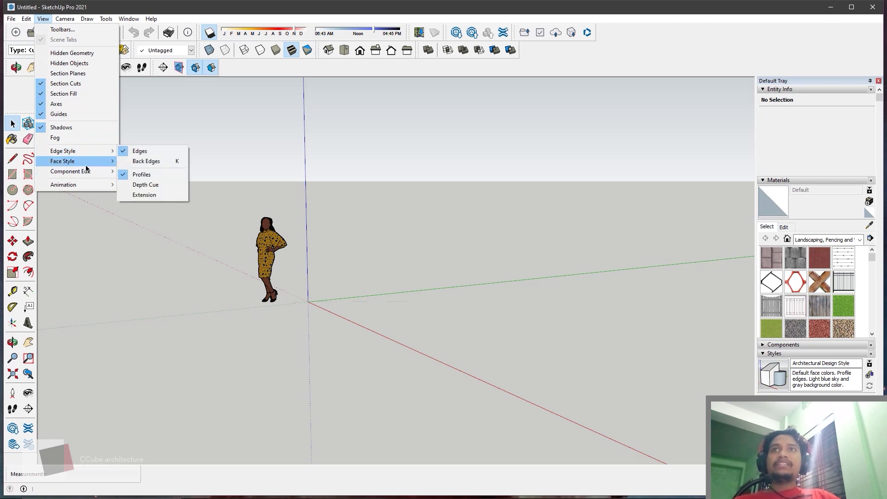
mouse_move(63, 161)
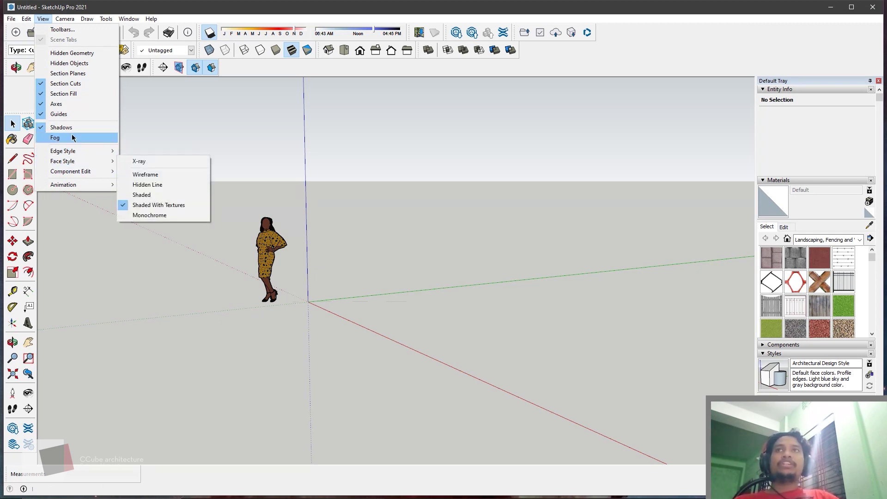
left_click(70, 126)
Glance at the Camera menu, then orbit the view around the figure.
left_click(61, 20)
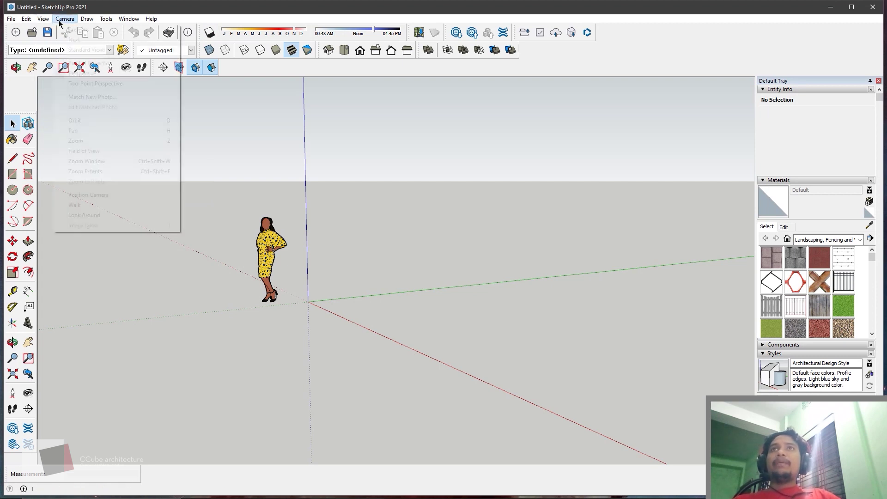
left_click(61, 22)
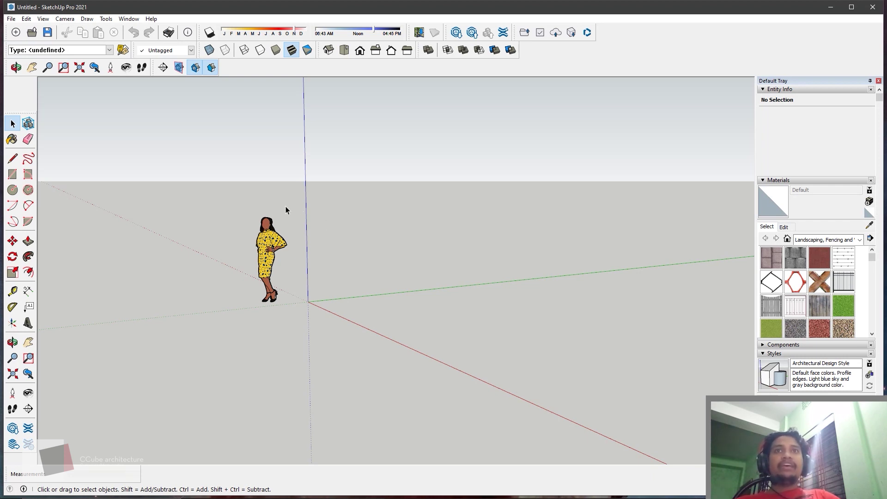
mouse_move(283, 208)
middle_mouse_down()
mouse_move(696, 196)
mouse_move(459, 179)
mouse_move(463, 113)
mouse_move(425, 212)
middle_mouse_up()
Switch to the Top standard view, then the Front standard view.
key("space")
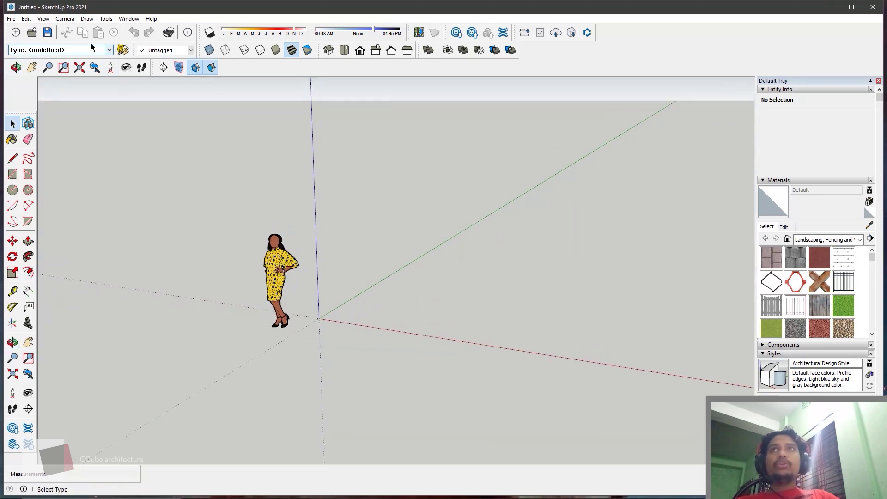
left_click(65, 19)
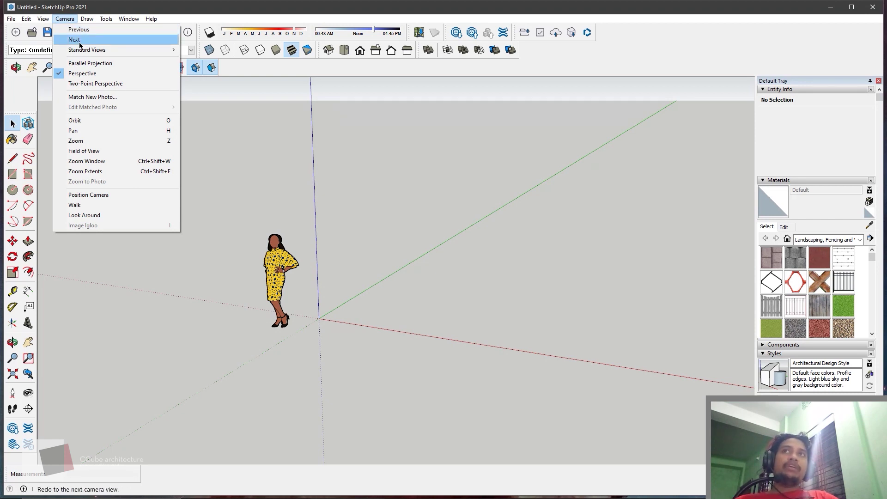
mouse_move(86, 50)
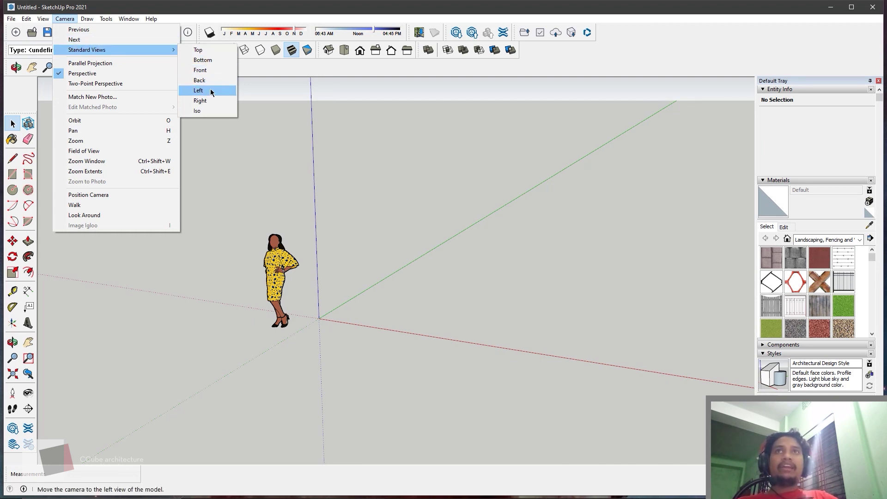
left_click(213, 50)
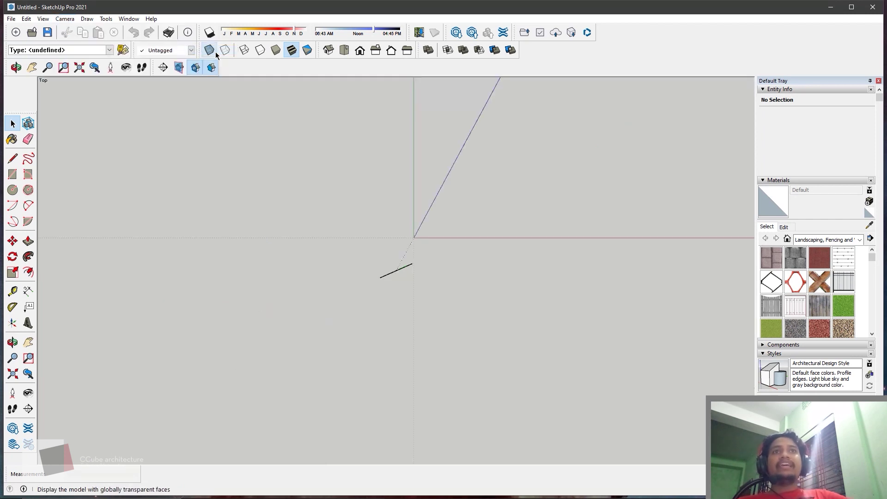
left_click(65, 19)
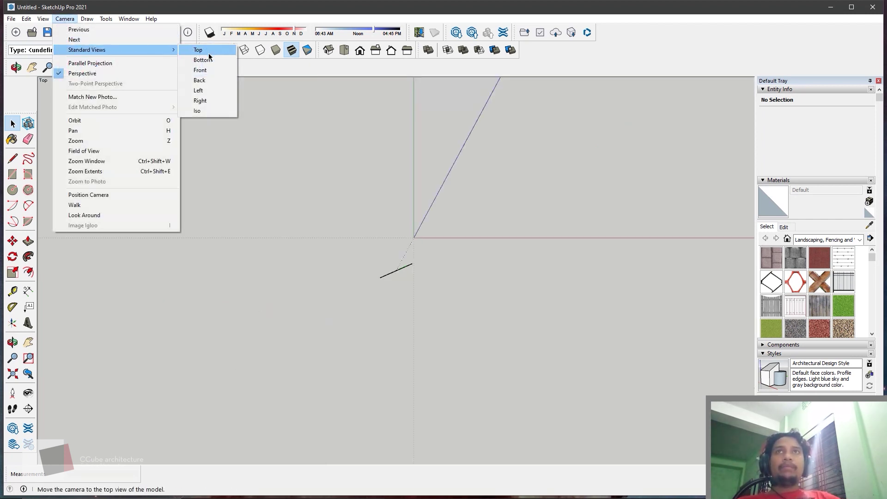
left_click(212, 69)
Orbit from the Front view back into perspective, green axis pointing upper-left.
left_click(65, 19)
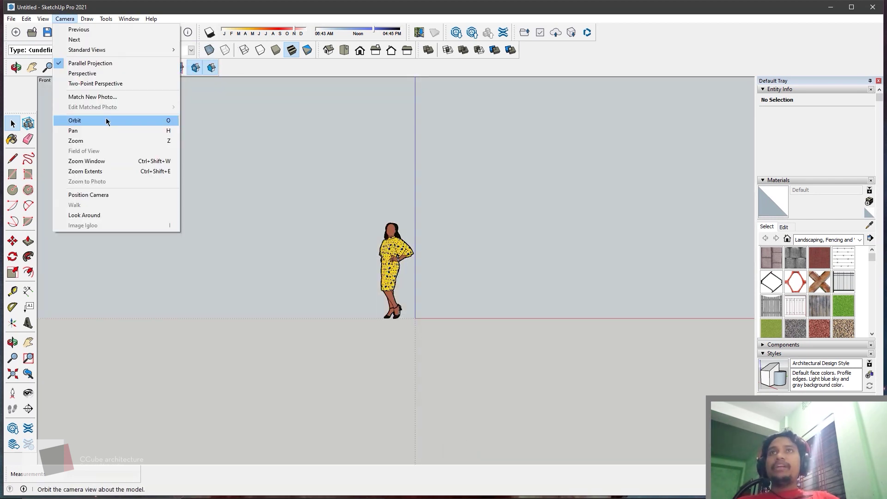
left_click(106, 121)
mouse_move(453, 278)
left_mouse_down()
mouse_move(417, 292)
mouse_move(350, 360)
mouse_move(501, 382)
mouse_move(619, 355)
mouse_move(353, 328)
mouse_move(514, 330)
mouse_move(551, 337)
mouse_move(355, 342)
left_mouse_up()
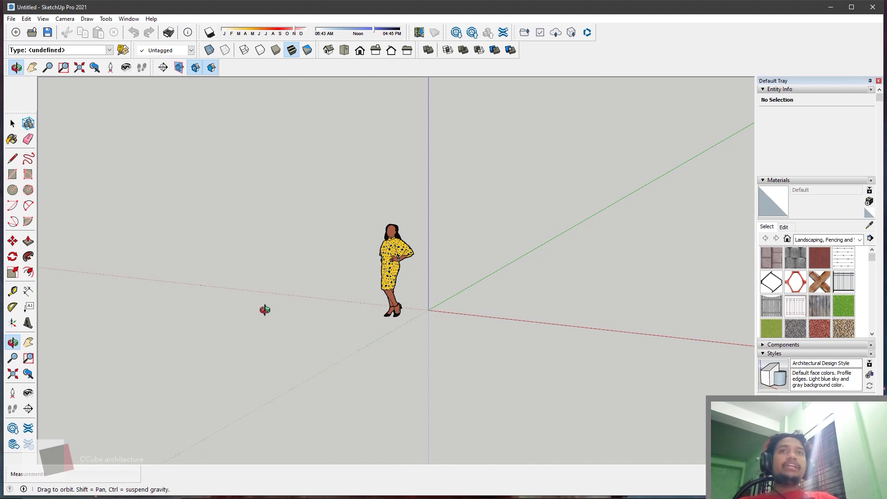
left_click_drag(242, 296, 411, 337)
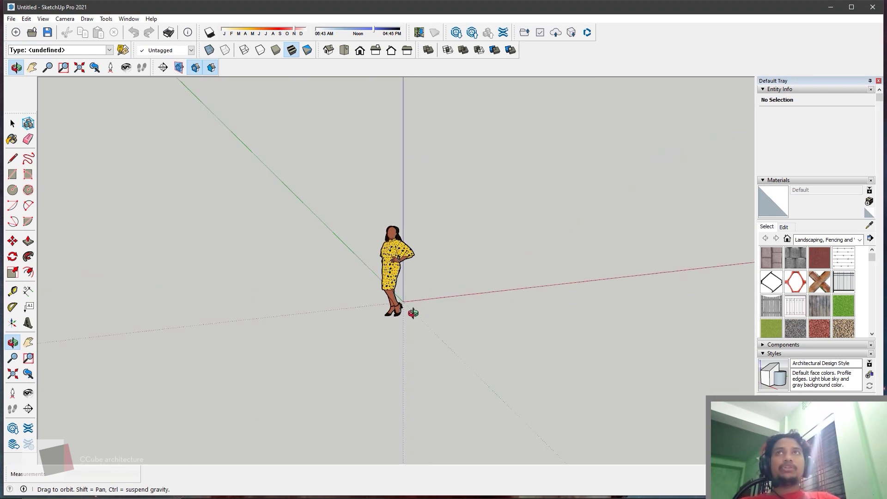
Pan the view to shift the figure toward the lower left.
left_click(66, 19)
left_click(76, 129)
mouse_move(244, 246)
left_mouse_down()
mouse_move(363, 247)
mouse_move(250, 243)
mouse_move(307, 249)
mouse_move(336, 293)
mouse_move(362, 290)
left_mouse_up()
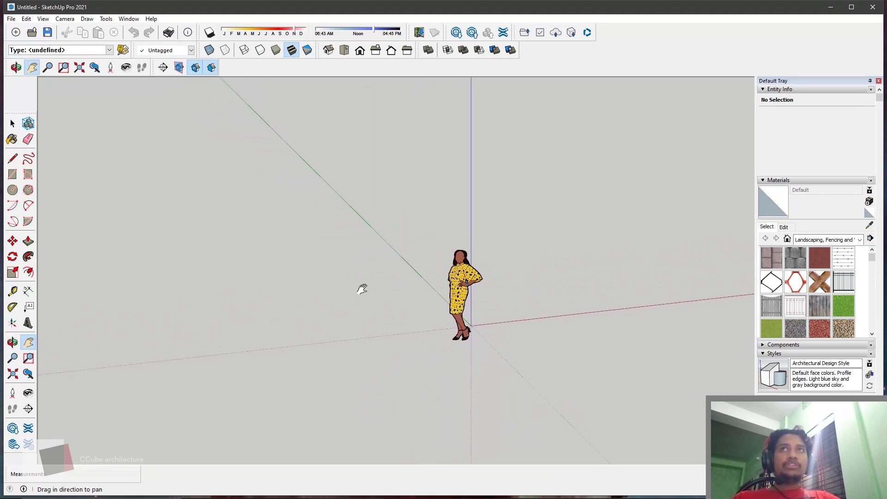
left_click(49, 19)
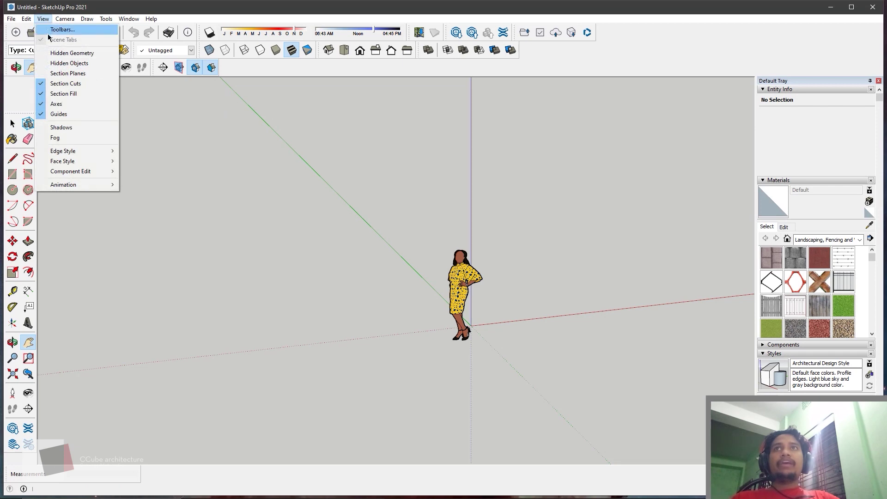
mouse_move(65, 18)
left_click(93, 85)
mouse_move(151, 168)
left_mouse_down()
mouse_move(312, 307)
mouse_move(329, 295)
mouse_move(388, 454)
left_mouse_up()
scroll(390, 439, "up", 3)
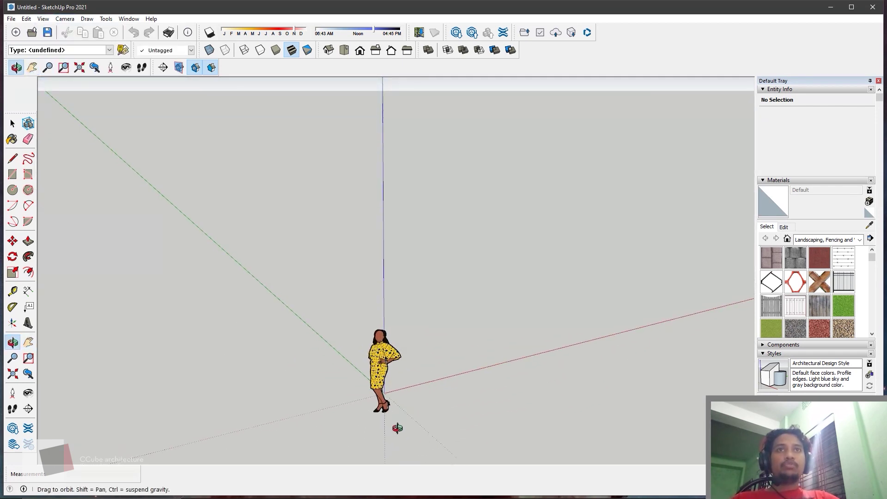
scroll(396, 428, "down", 1)
Zoom on the figure and narrow the field of view to 28.93 degrees.
left_click(65, 19)
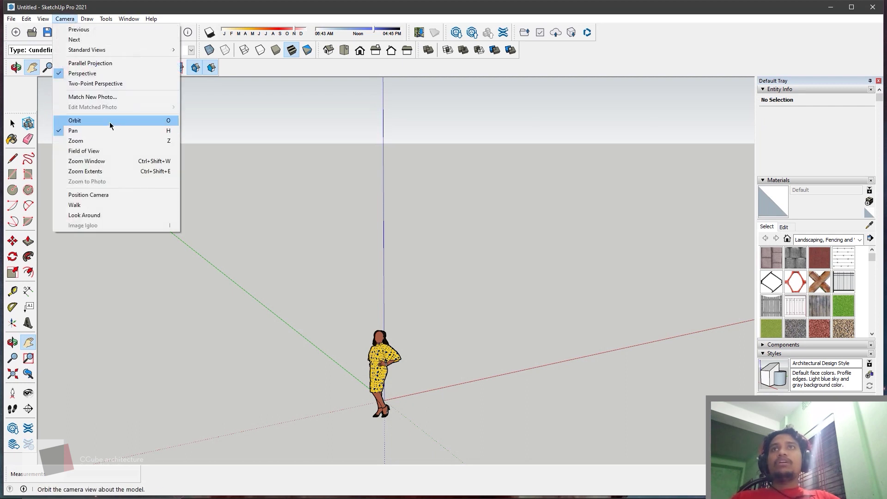
left_click(110, 140)
mouse_move(391, 301)
left_mouse_down()
mouse_move(303, 156)
mouse_move(368, 468)
mouse_move(245, 20)
mouse_move(325, 423)
left_mouse_up()
left_click(65, 19)
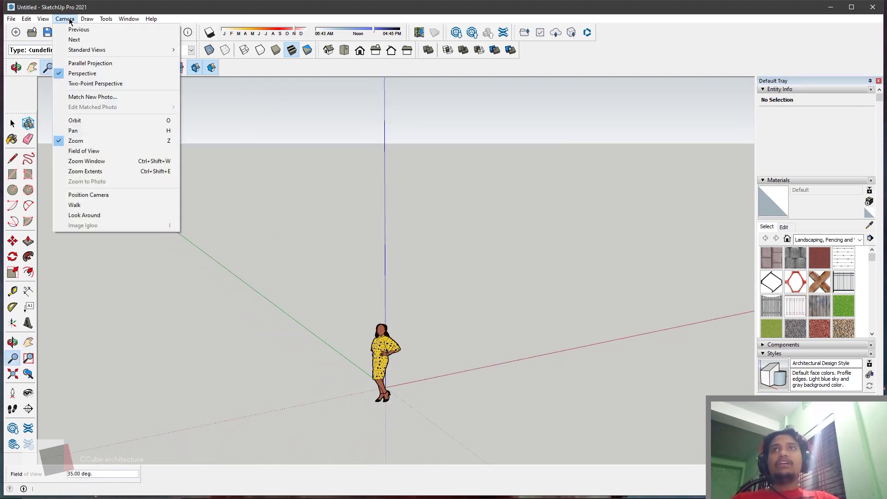
left_click(96, 151)
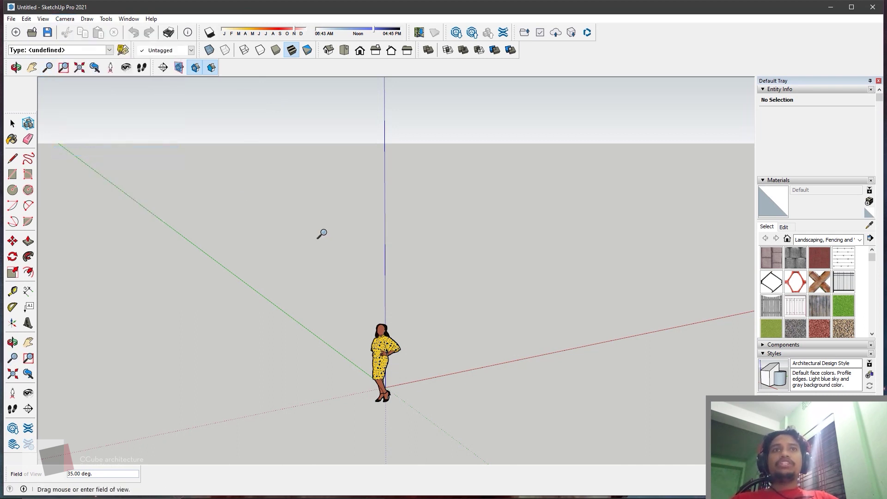
mouse_move(361, 299)
left_mouse_down()
mouse_move(386, 281)
mouse_move(311, 163)
mouse_move(297, 157)
mouse_move(387, 372)
left_mouse_up()
mouse_move(403, 428)
left_mouse_down()
mouse_move(395, 424)
mouse_move(402, 458)
mouse_move(375, 318)
left_mouse_up()
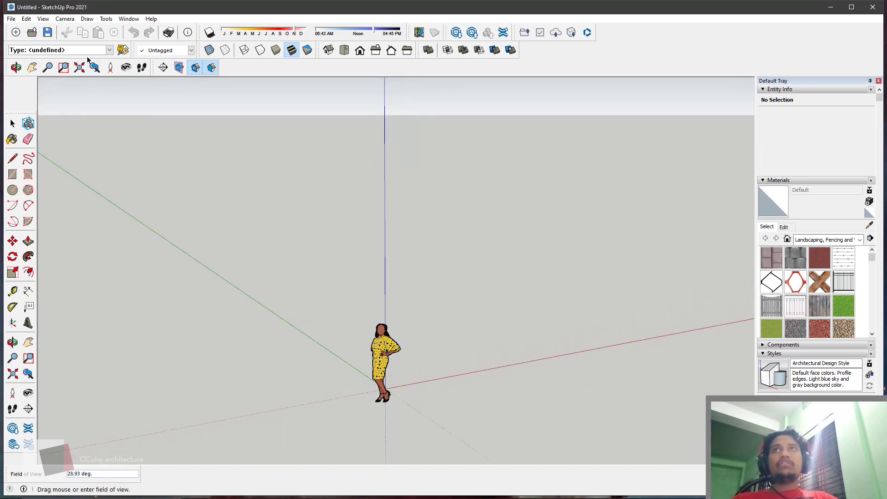
left_click(65, 19)
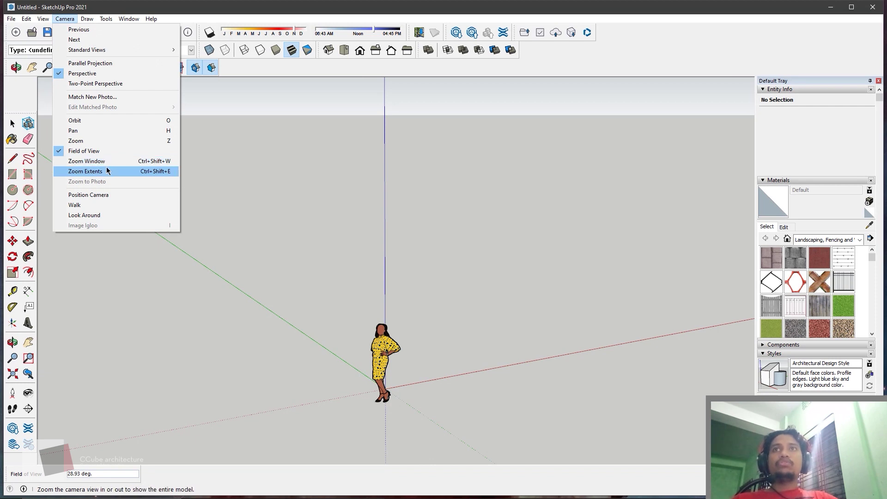
Position the camera at eye level (2017 mm eye height) and orbit from there.
left_click(115, 196)
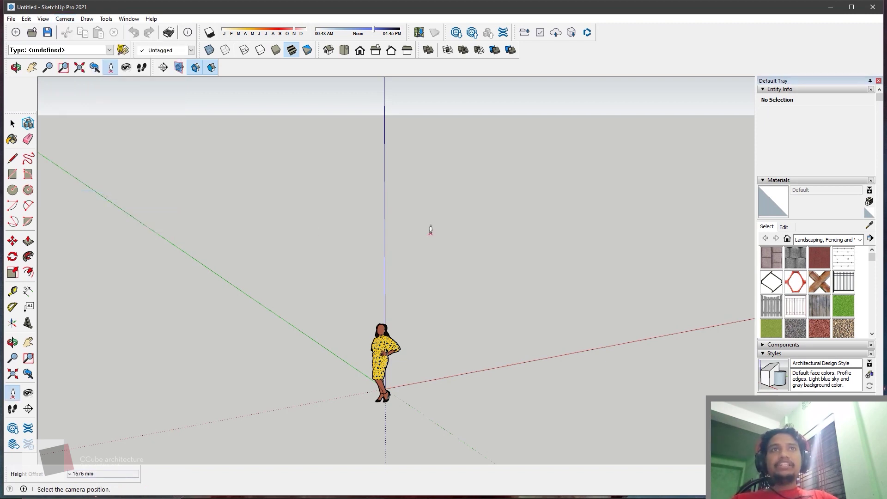
left_click(500, 199)
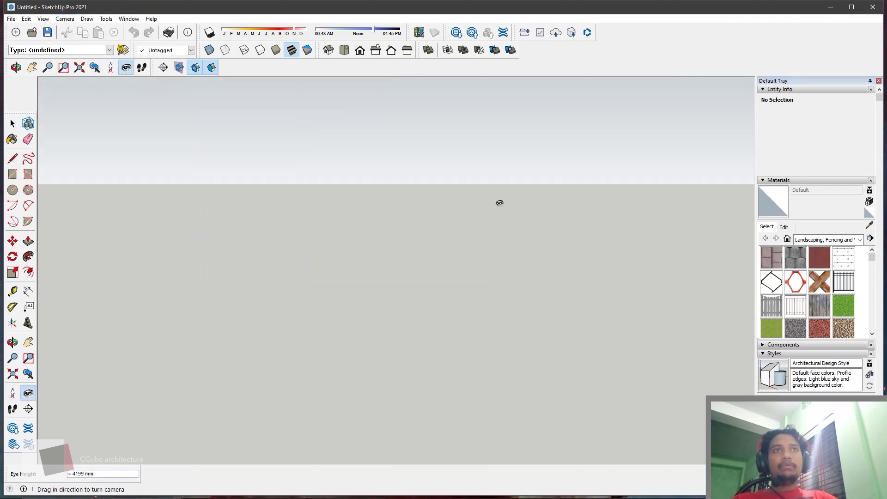
key("o")
left_click_drag(307, 199, 319, 139)
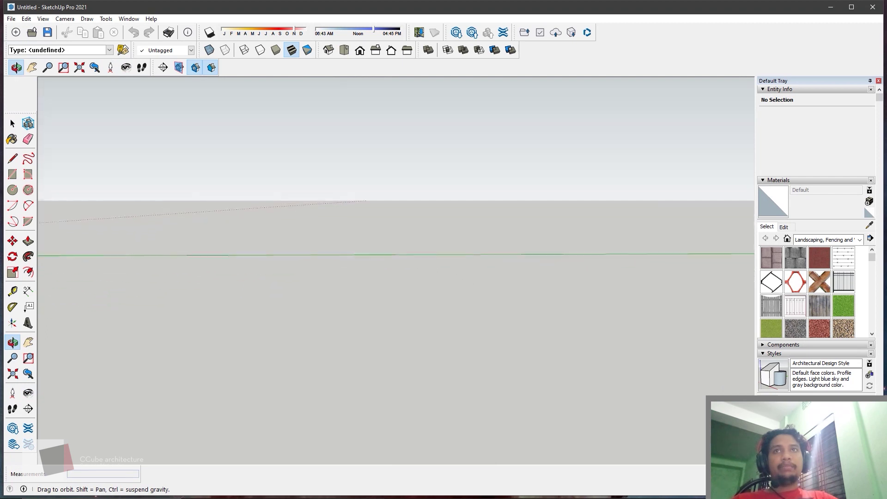
left_click_drag(440, 199, 226, 185)
Walk the camera through the scene around the figure.
left_click(65, 19)
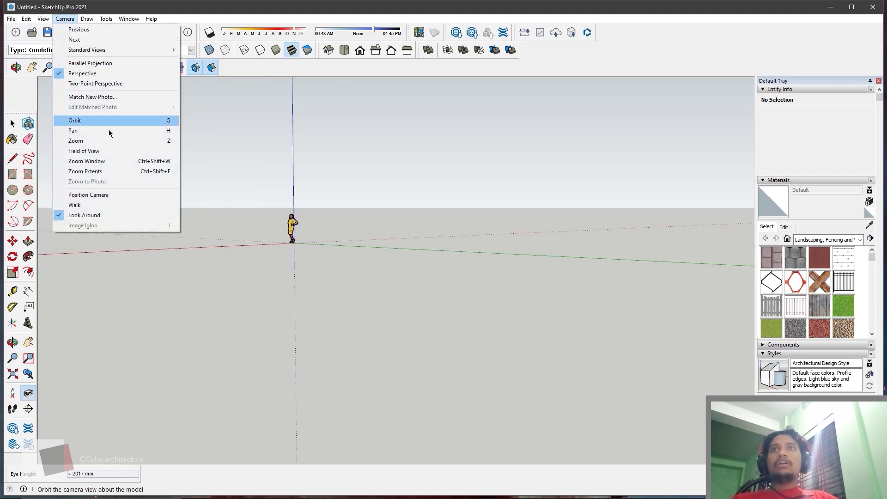
left_click(122, 205)
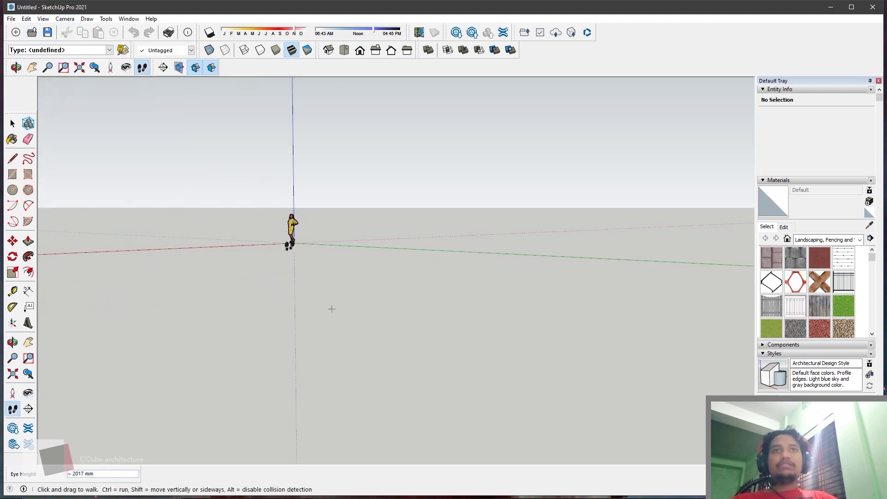
mouse_move(367, 361)
left_mouse_down()
mouse_move(296, 225)
mouse_move(371, 185)
mouse_move(360, 197)
left_mouse_up()
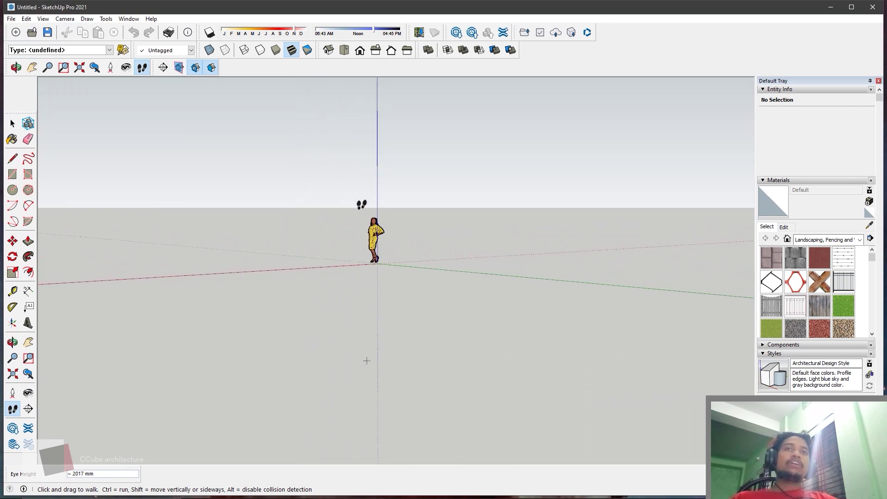
Look Around from in place until the figure sits left, then bring up the Draw menu.
left_click(43, 21)
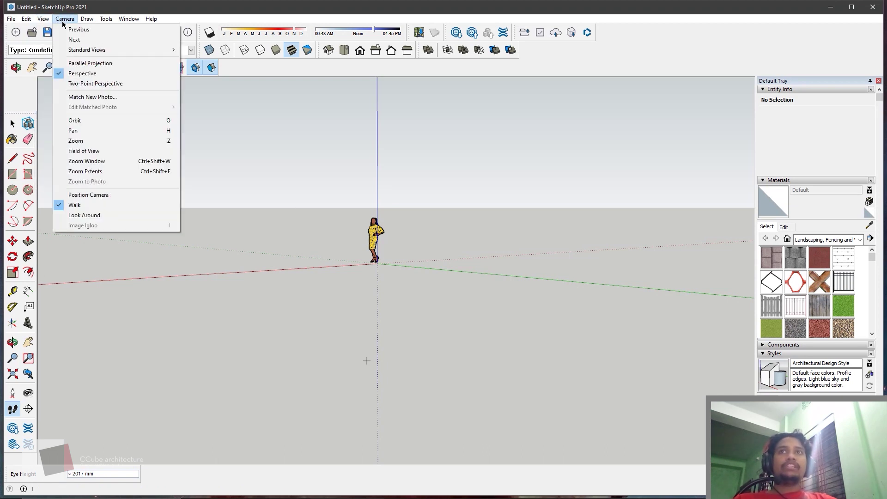
left_click(88, 215)
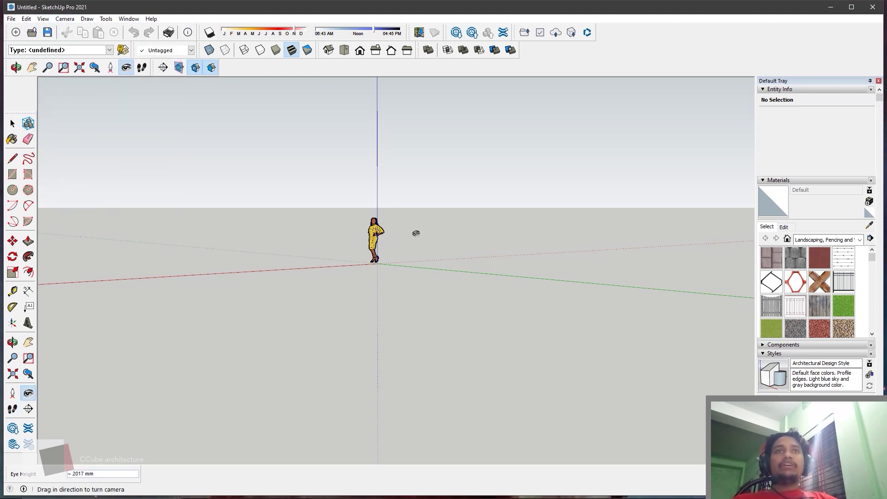
left_click_drag(416, 233, 393, 242)
mouse_move(618, 239)
left_mouse_down()
mouse_move(715, 233)
mouse_move(644, 248)
mouse_move(709, 228)
left_mouse_up()
mouse_move(364, 264)
left_mouse_down()
mouse_move(396, 277)
mouse_move(359, 279)
left_mouse_up()
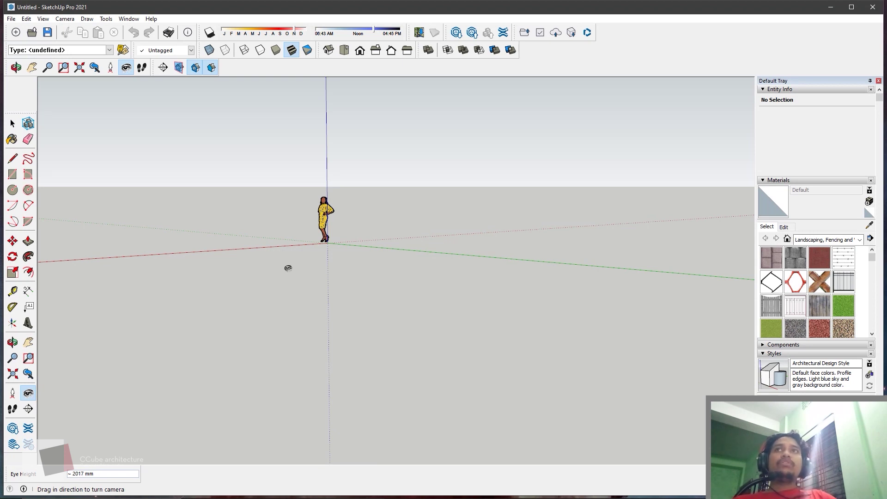
left_click(65, 19)
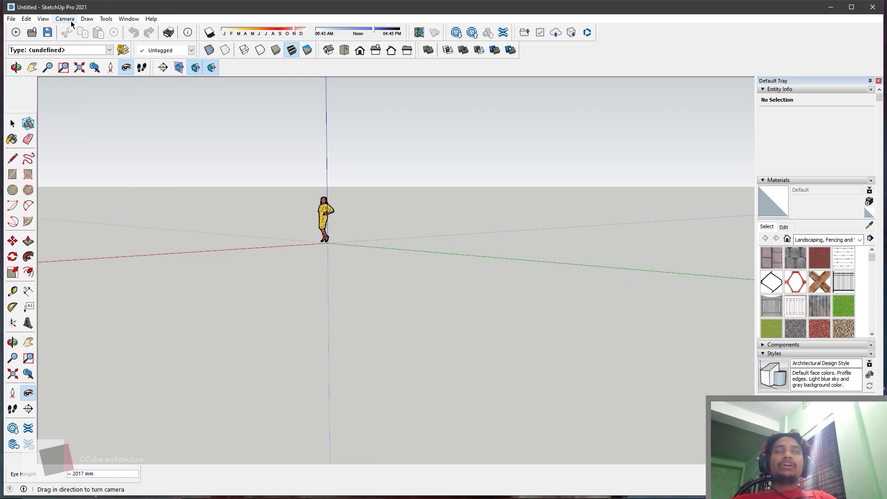
left_click(86, 19)
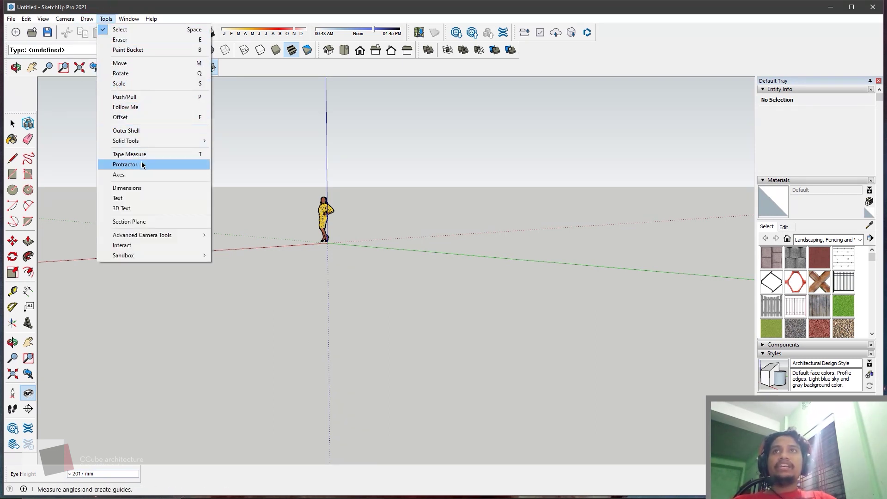
Browse the Tools and Window menus, then close them to show only the scene.
left_click(32, 106)
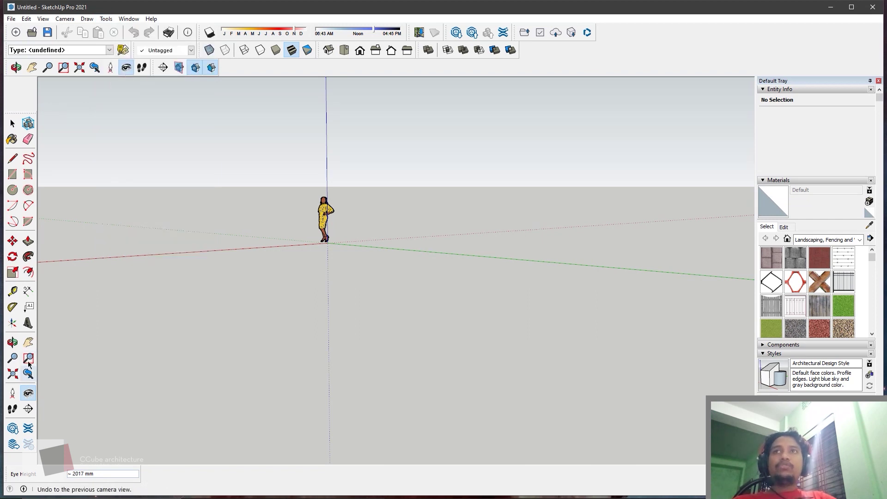
left_click(105, 19)
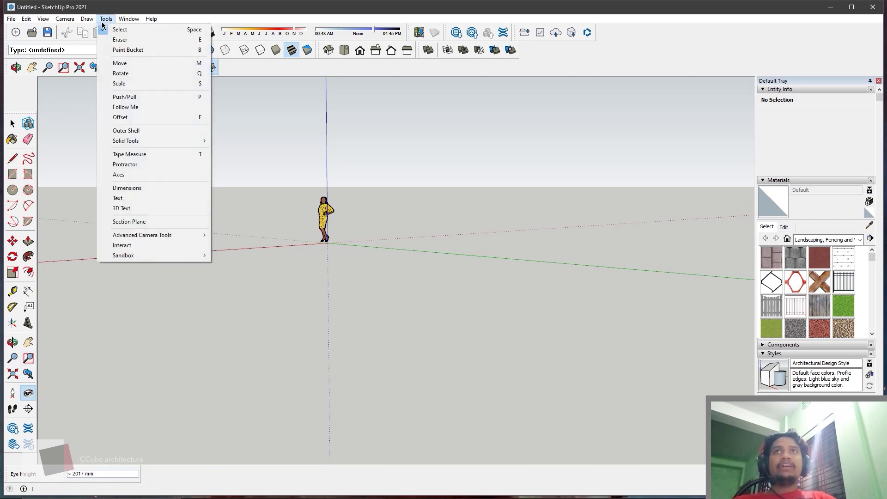
left_click(140, 20)
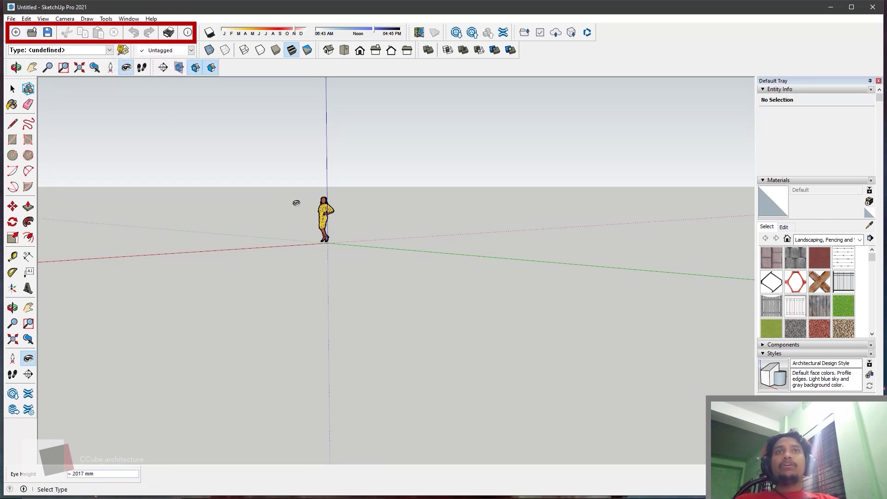
Select the standing figure component, then glance at the File menu and close it.
left_click(12, 89)
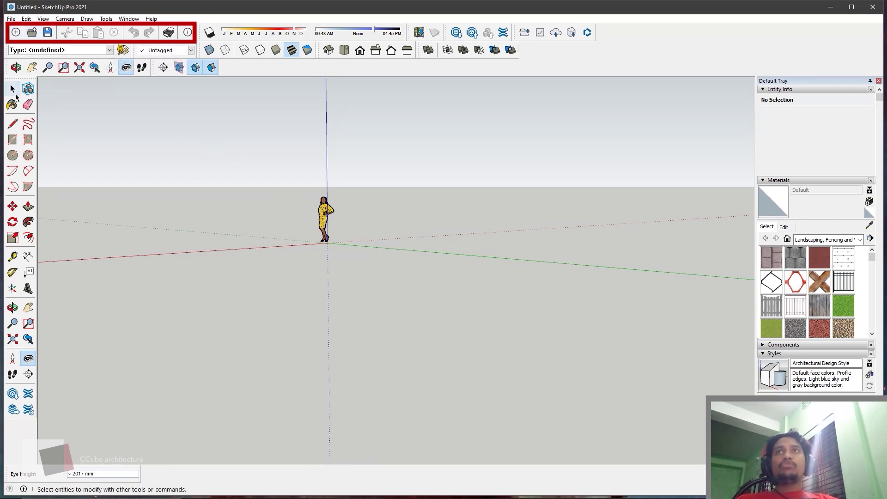
left_click(334, 208)
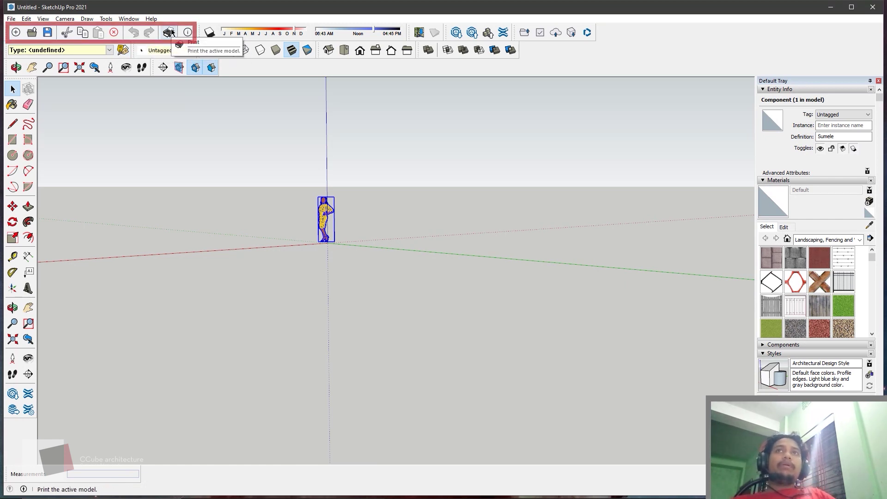
left_click(7, 19)
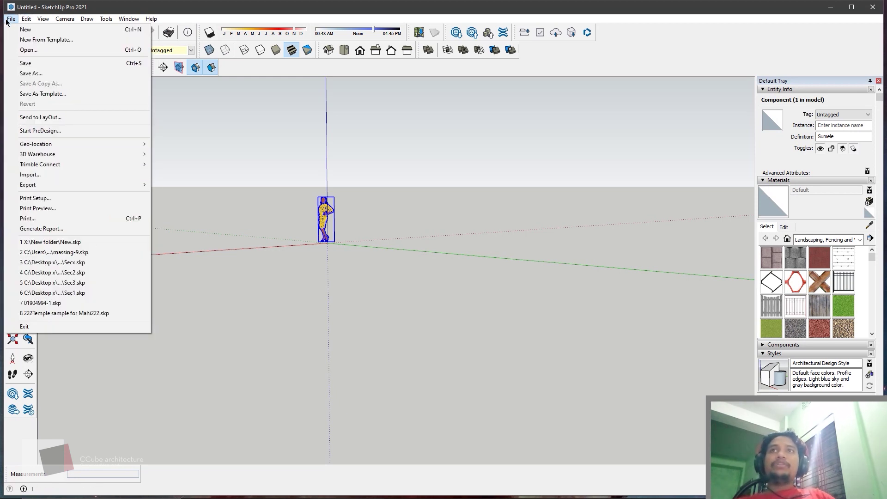
left_click(120, 22)
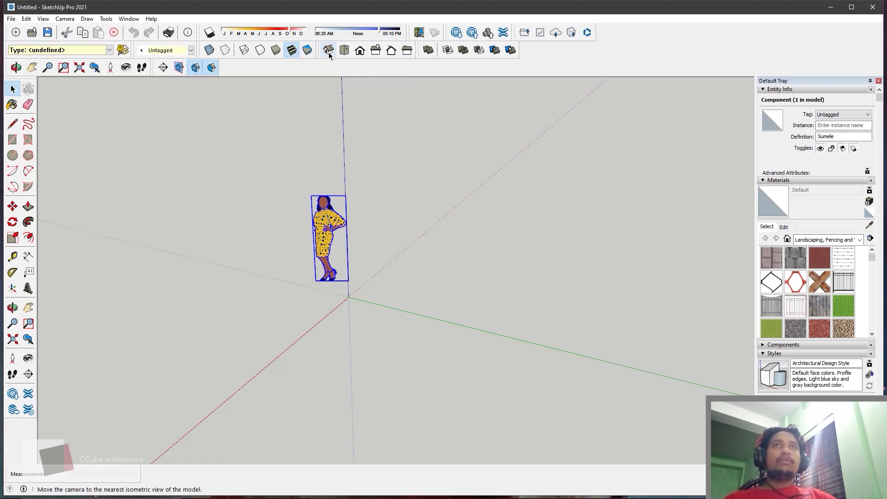
View the model from Top, Front and Back, then orbit to an angled perspective.
left_click(344, 50)
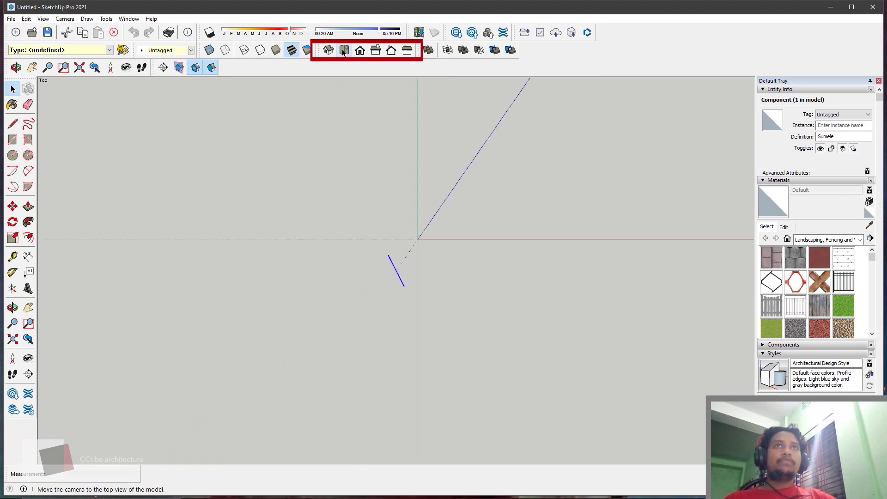
left_click(359, 50)
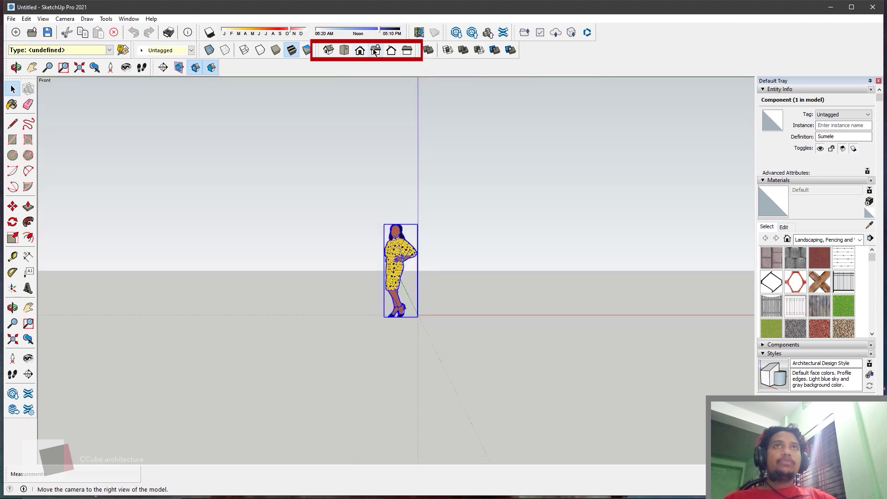
left_click(381, 51)
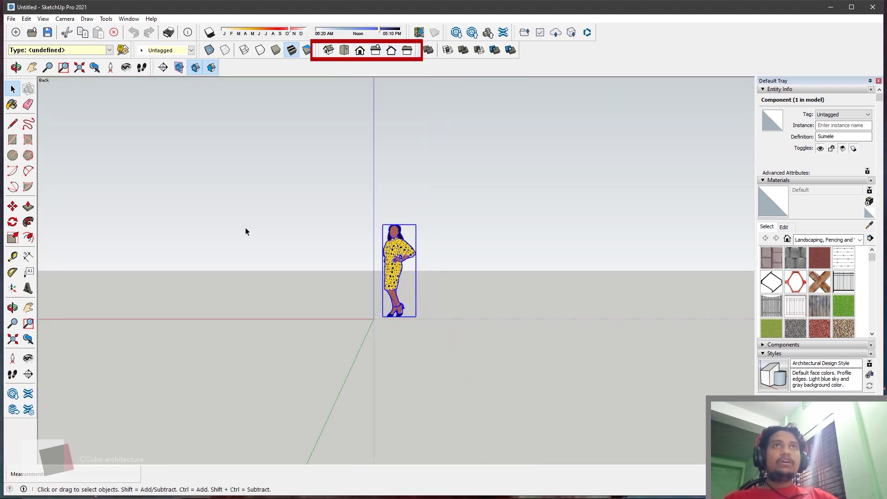
middle_click_drag(245, 232, 119, 123)
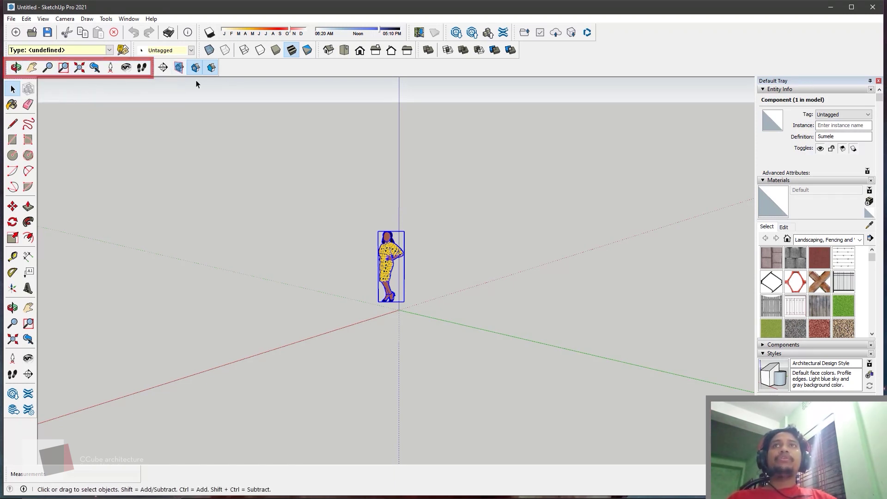
Browse the Camera menu, then deselect the figure by clicking empty space.
left_click(62, 20)
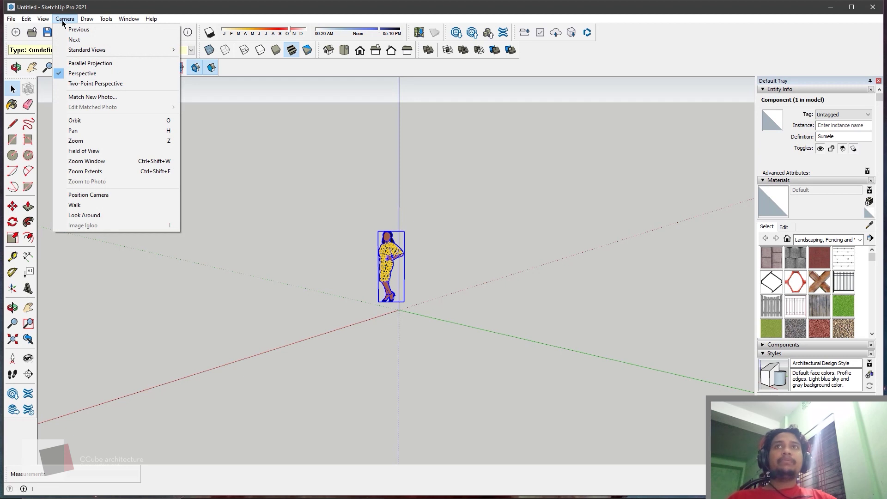
left_click(63, 20)
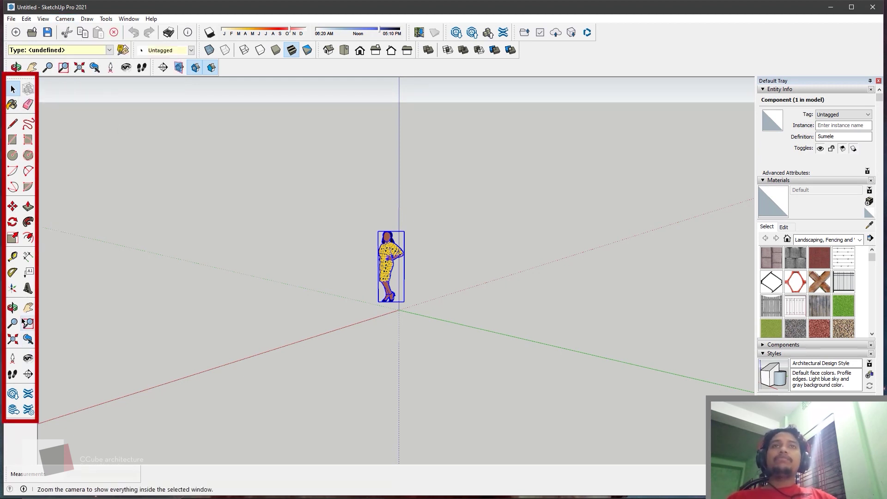
left_click(95, 272)
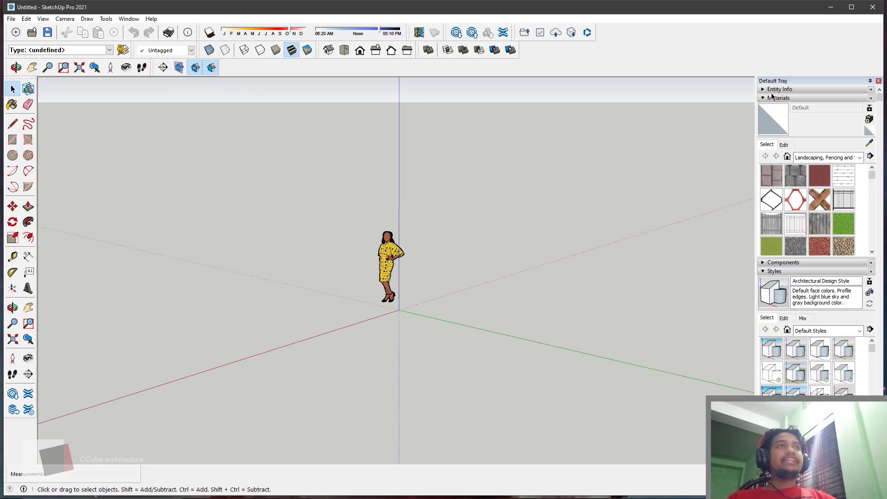
Collapse the Materials, Styles and Instructor panels in the Default Tray.
left_click(765, 99)
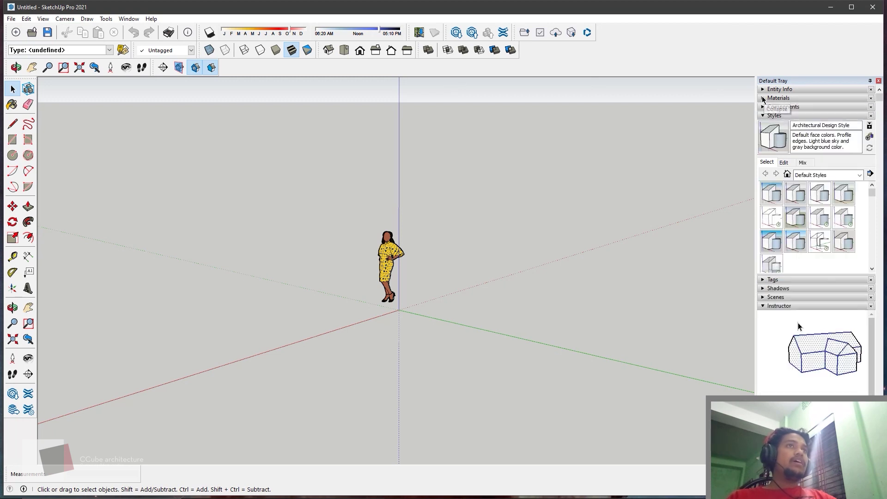
left_click(767, 115)
left_click(776, 151)
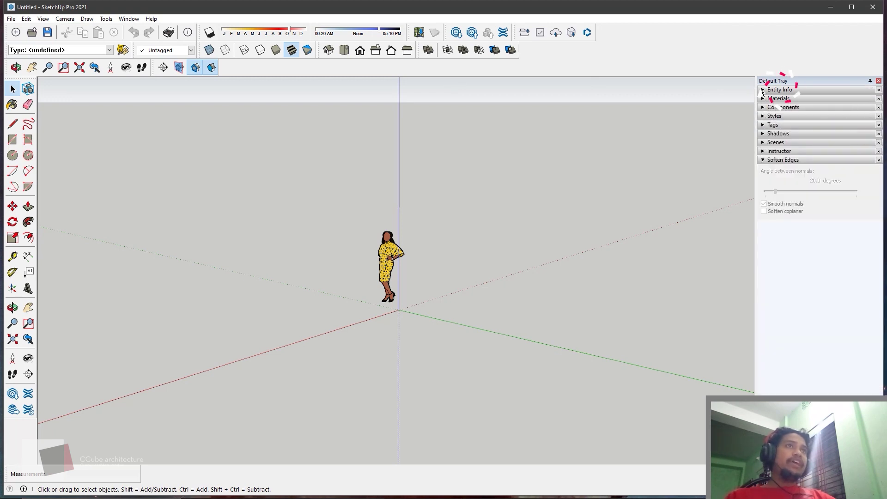
Check the figure's component details in Entity Info, then collapse Entity Info and Instructor.
left_click(763, 90)
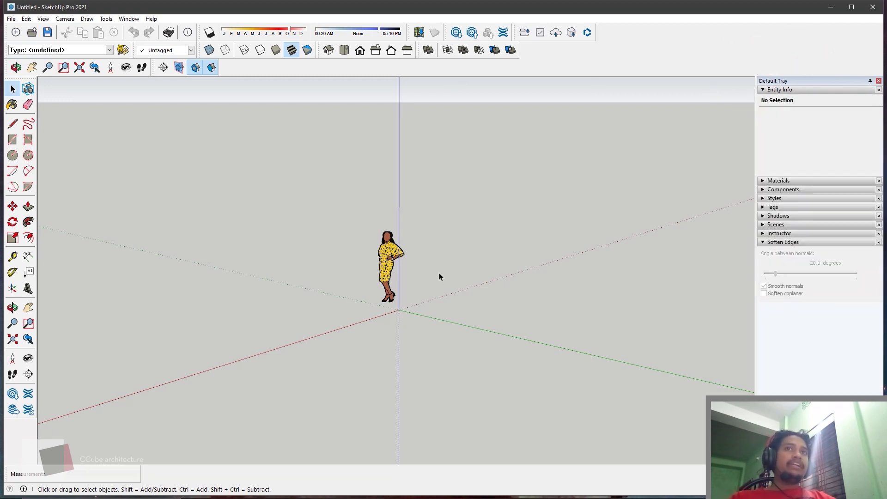
left_click(386, 264)
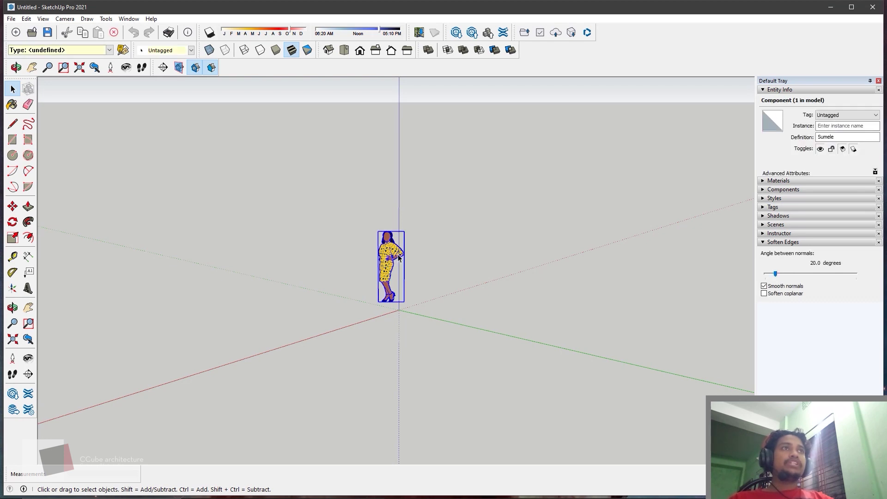
left_click(763, 90)
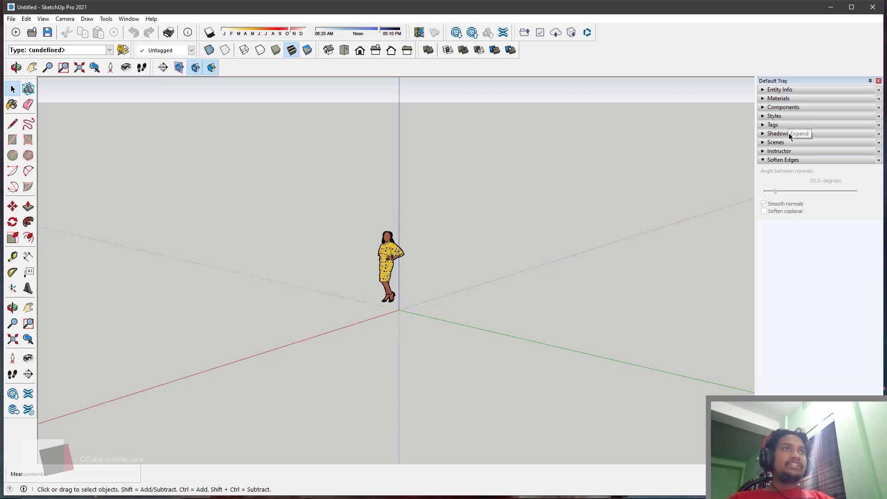
left_click(763, 152)
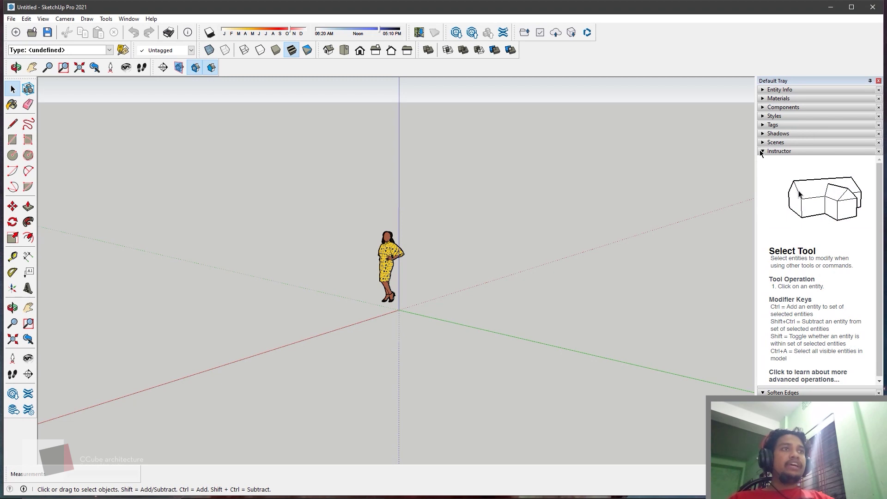
left_click(762, 152)
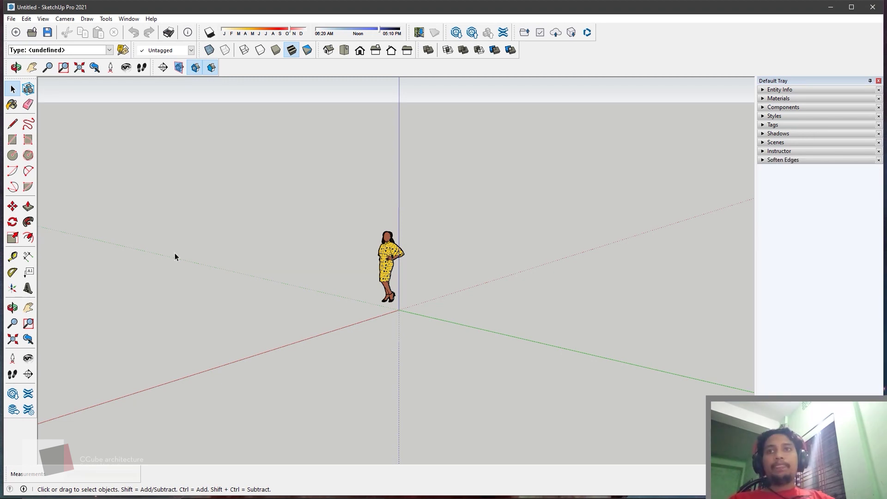